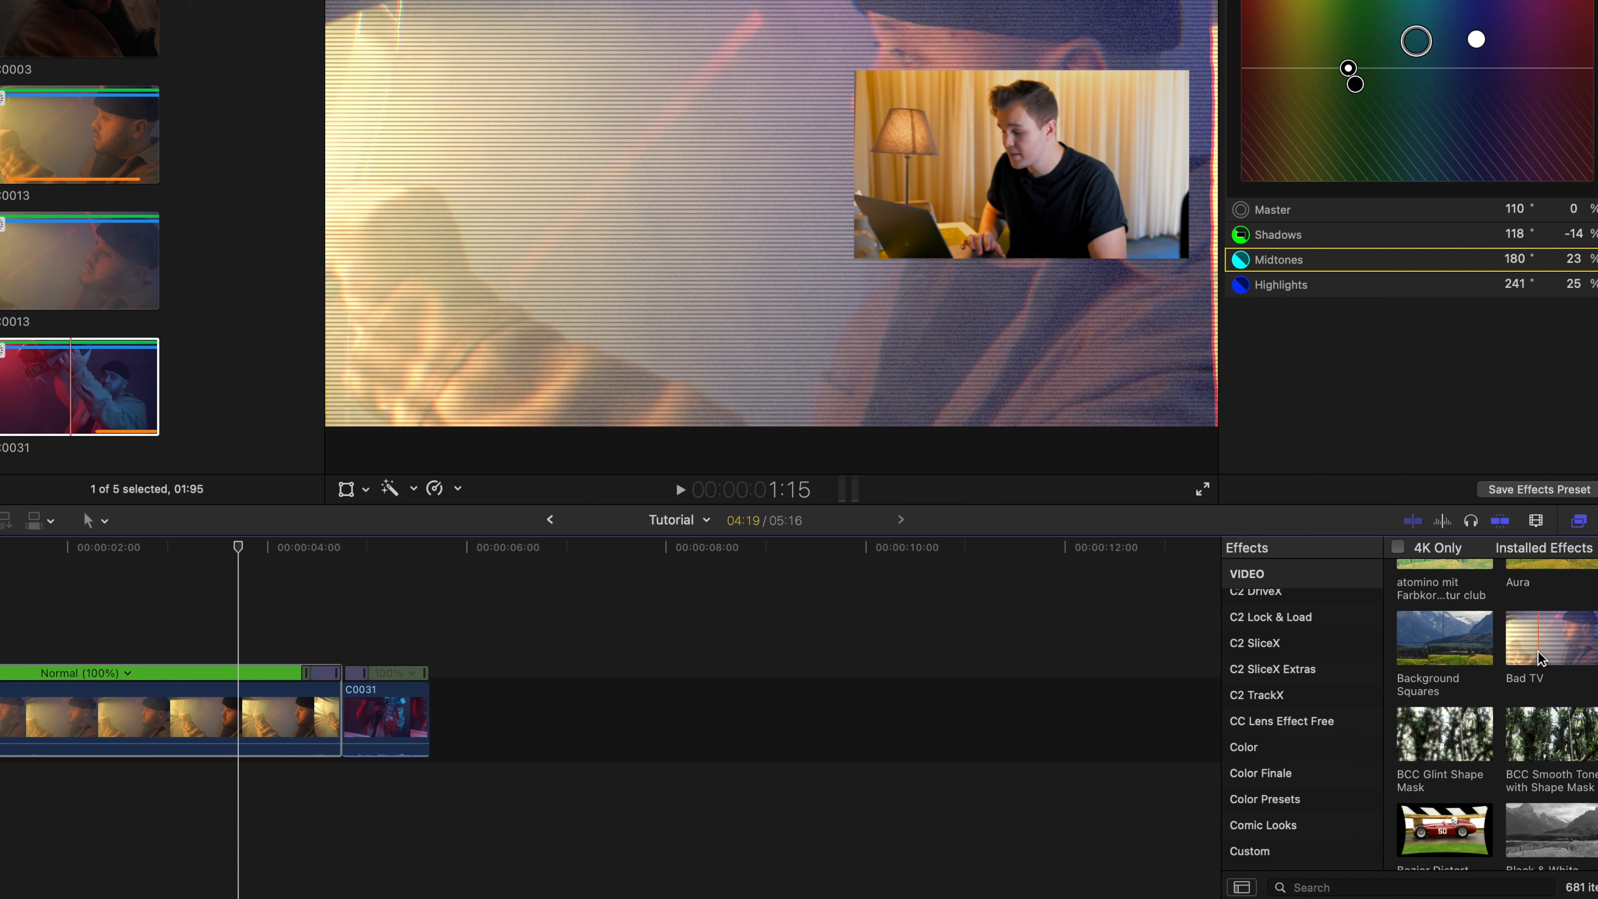
Step: Apply the Bad TV effect to clip C0013 with amount 28,09, static type White Noise (Uniform) and roll 7,0
drag(1540, 658, 100, 706)
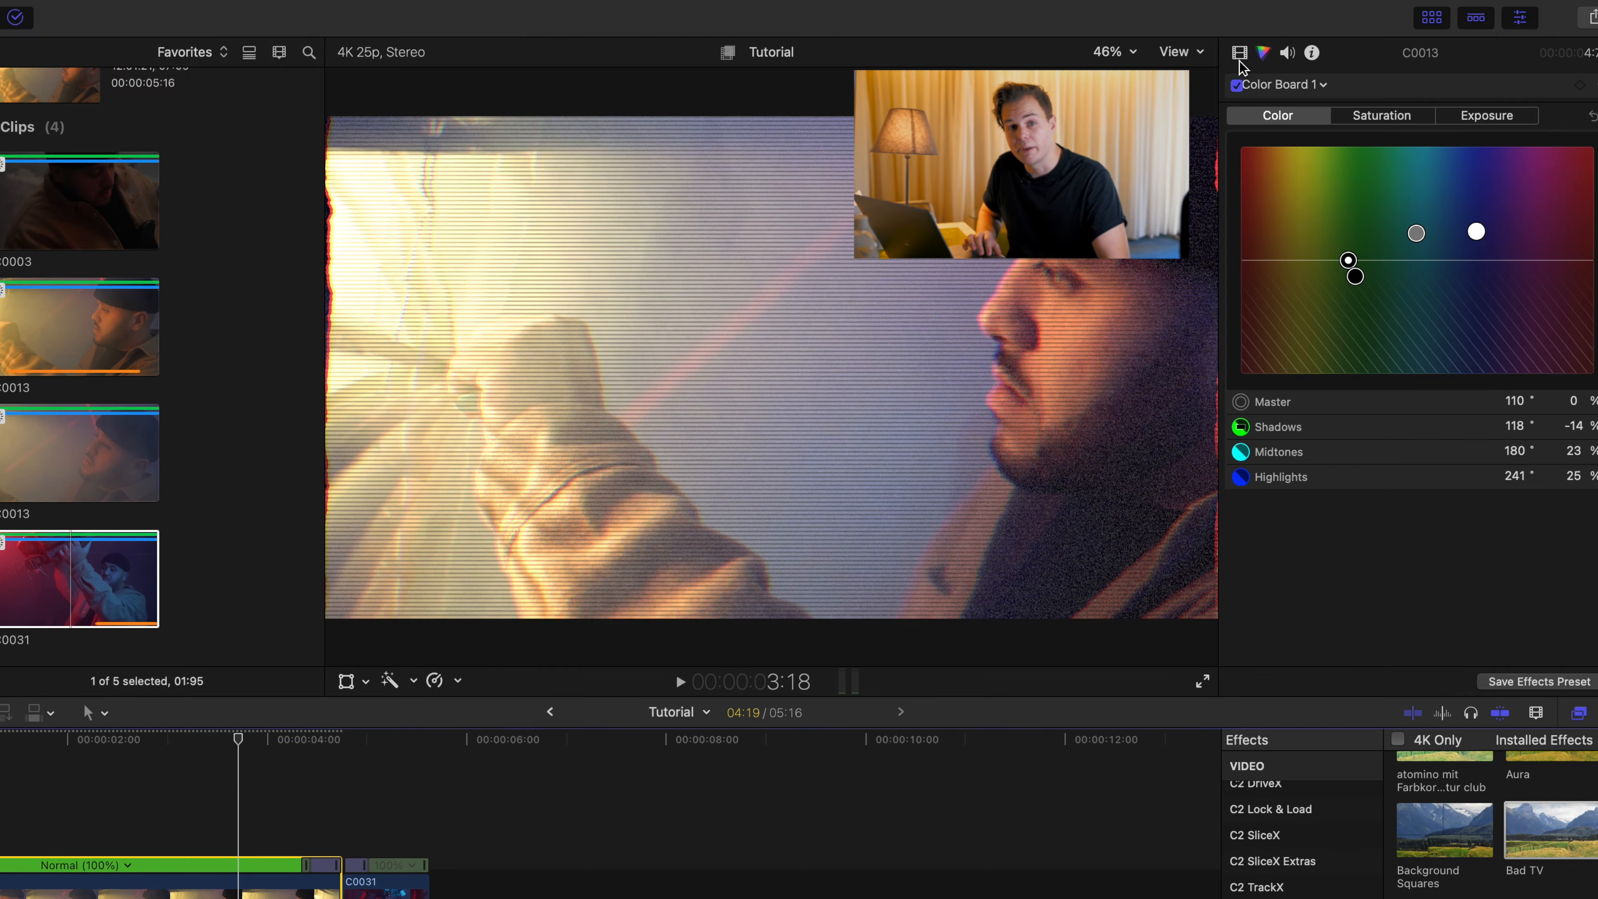
click(1238, 55)
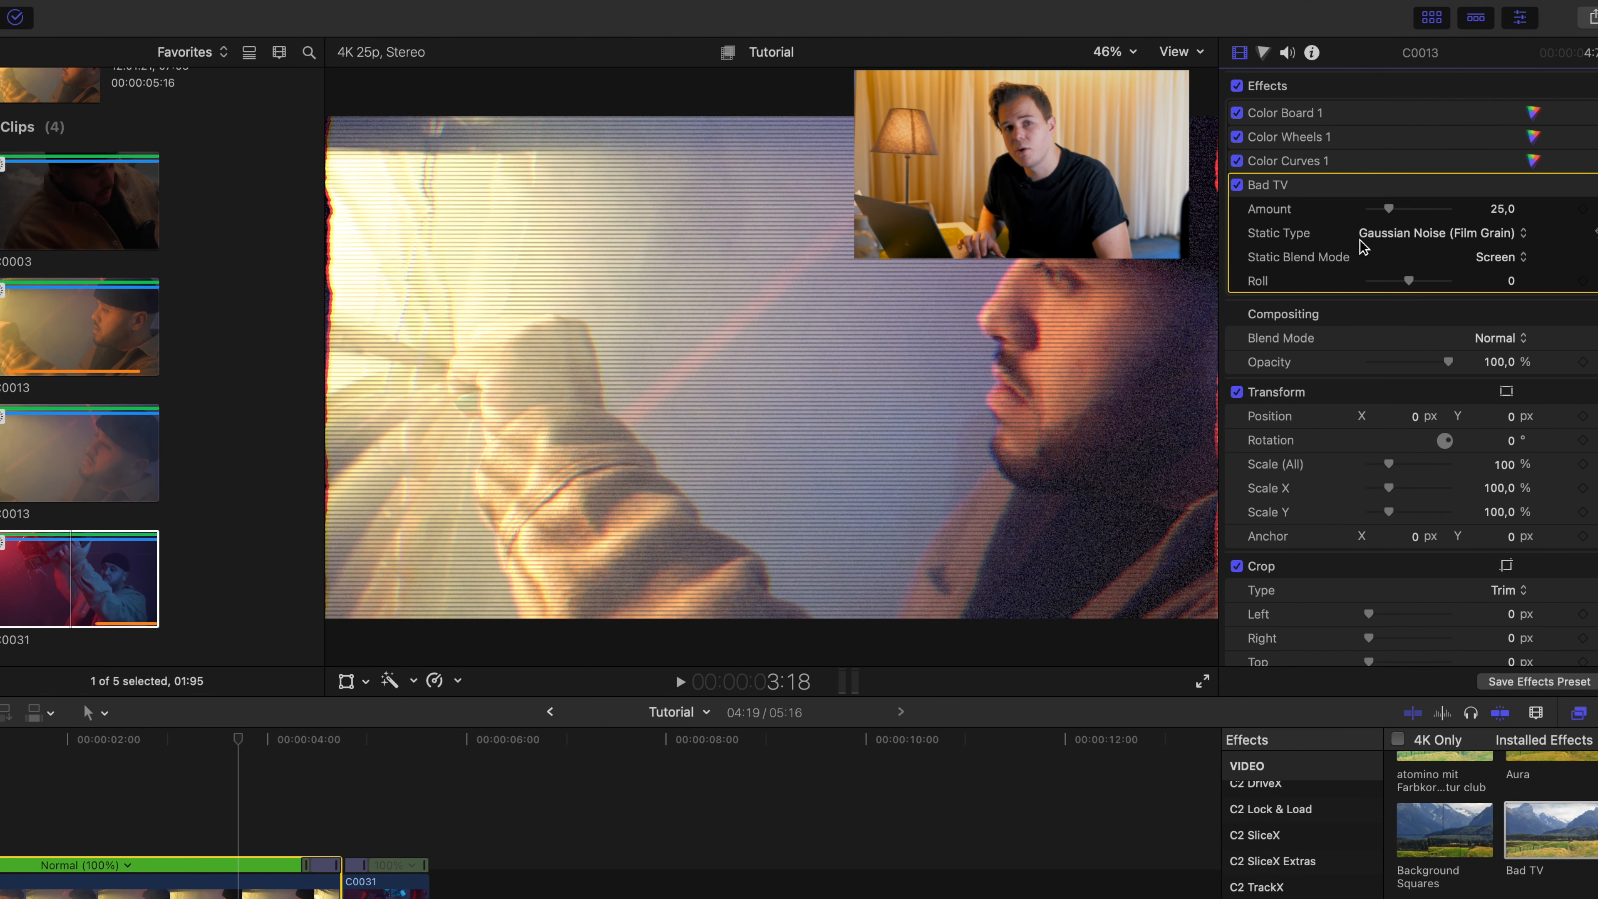
drag(1390, 213, 1302, 250)
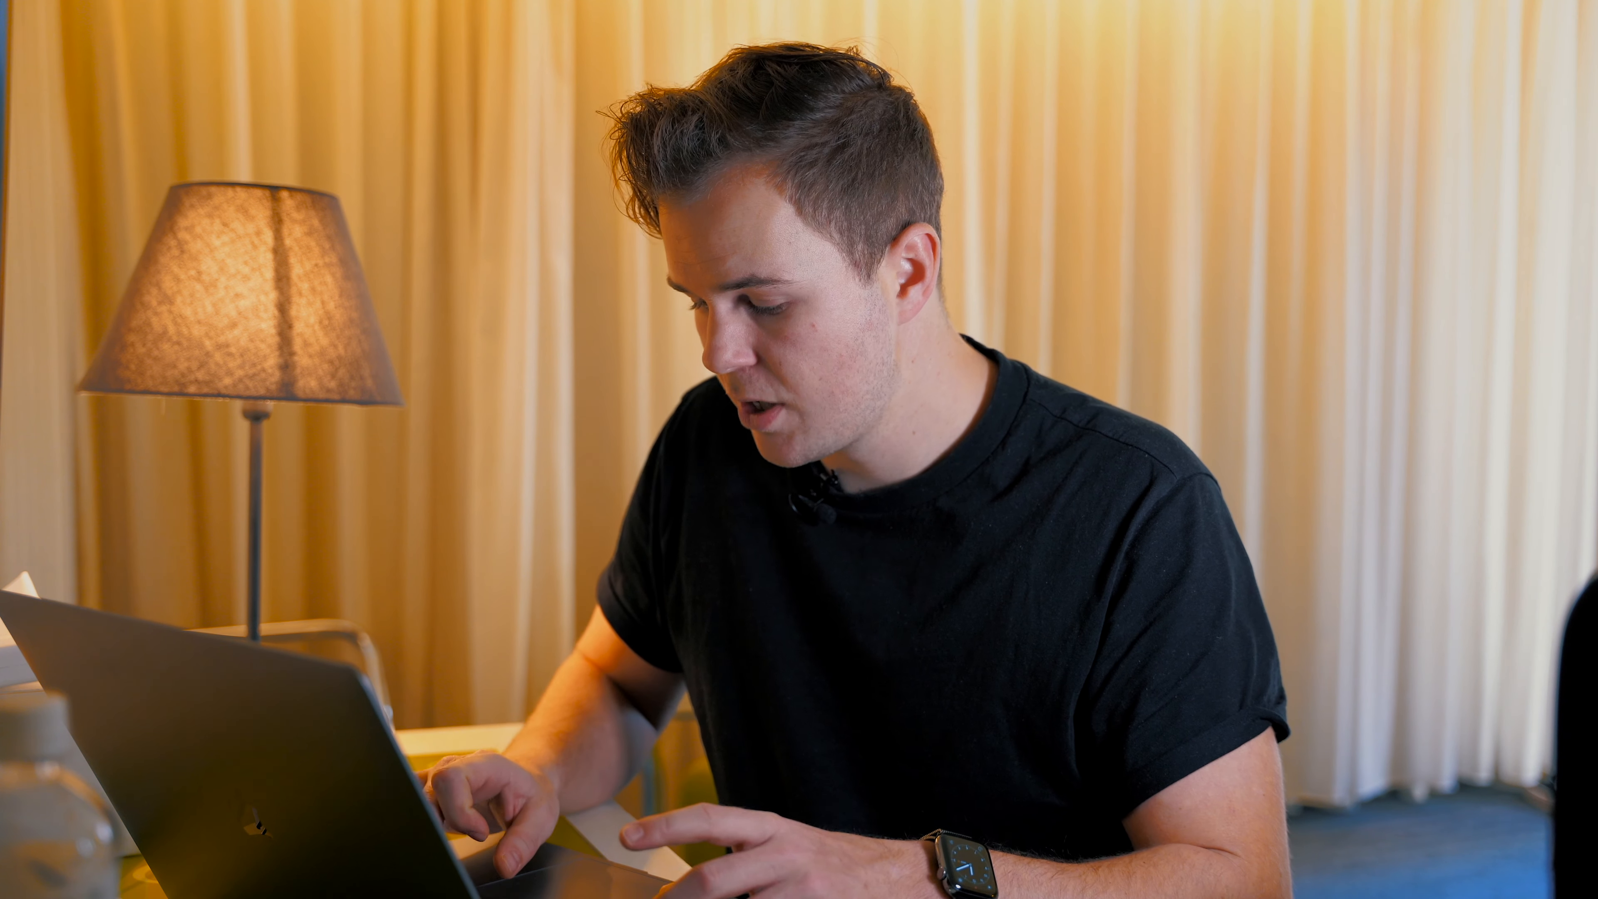
Step: Find the Custom LUT effect by searching "lut", apply it to clip C0013, and disable the clip's Bad TV effect
text(ut)
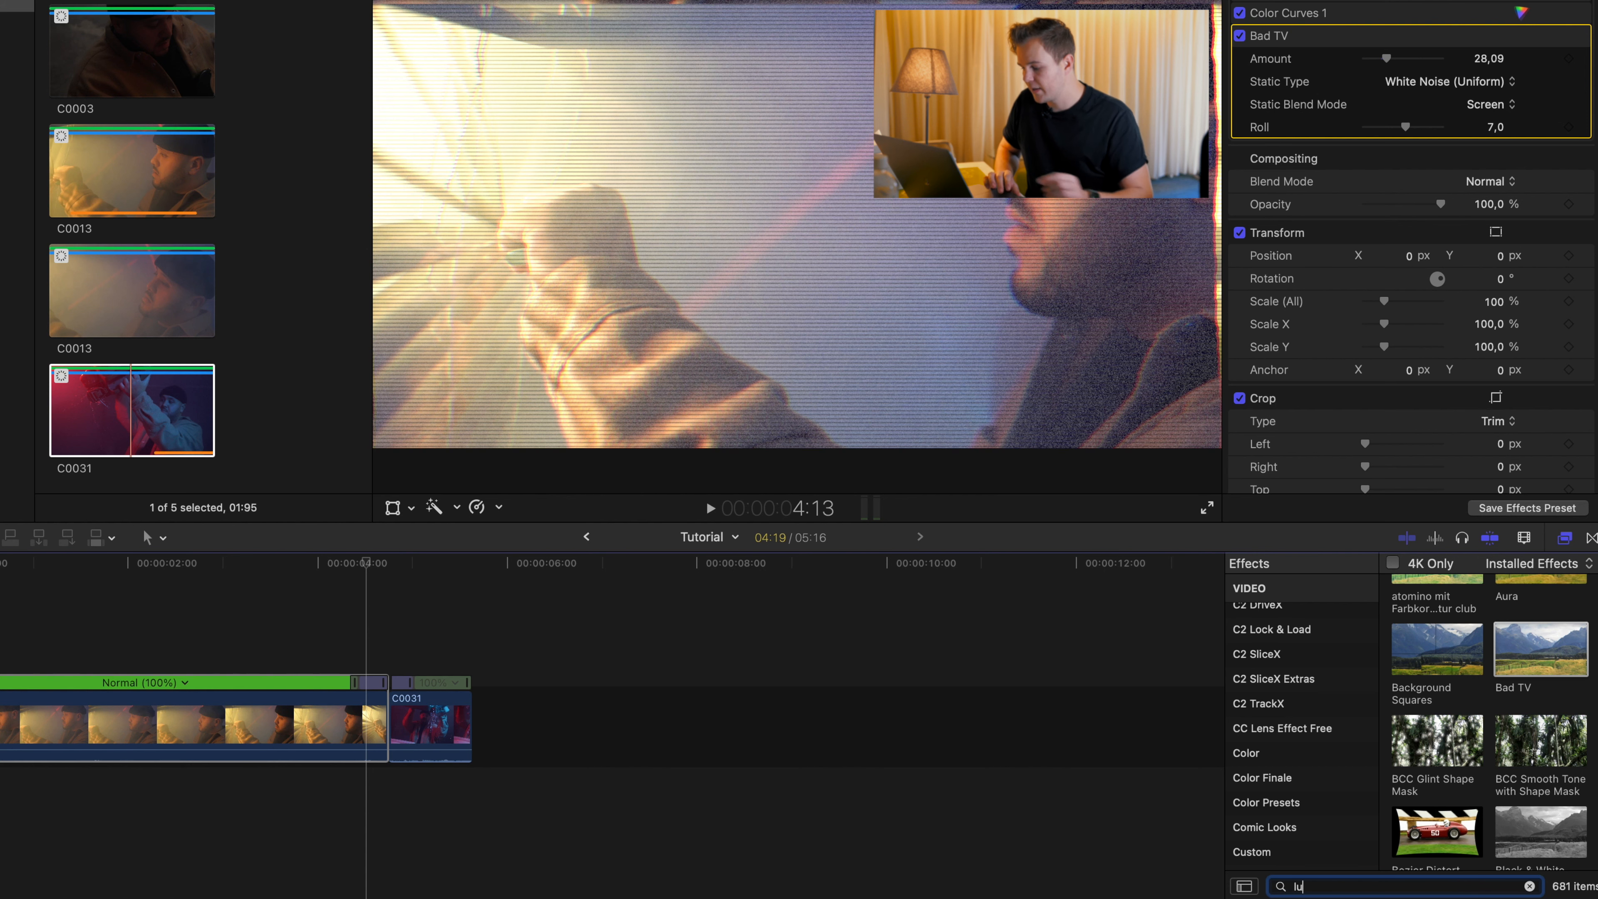
drag(1361, 630, 72, 724)
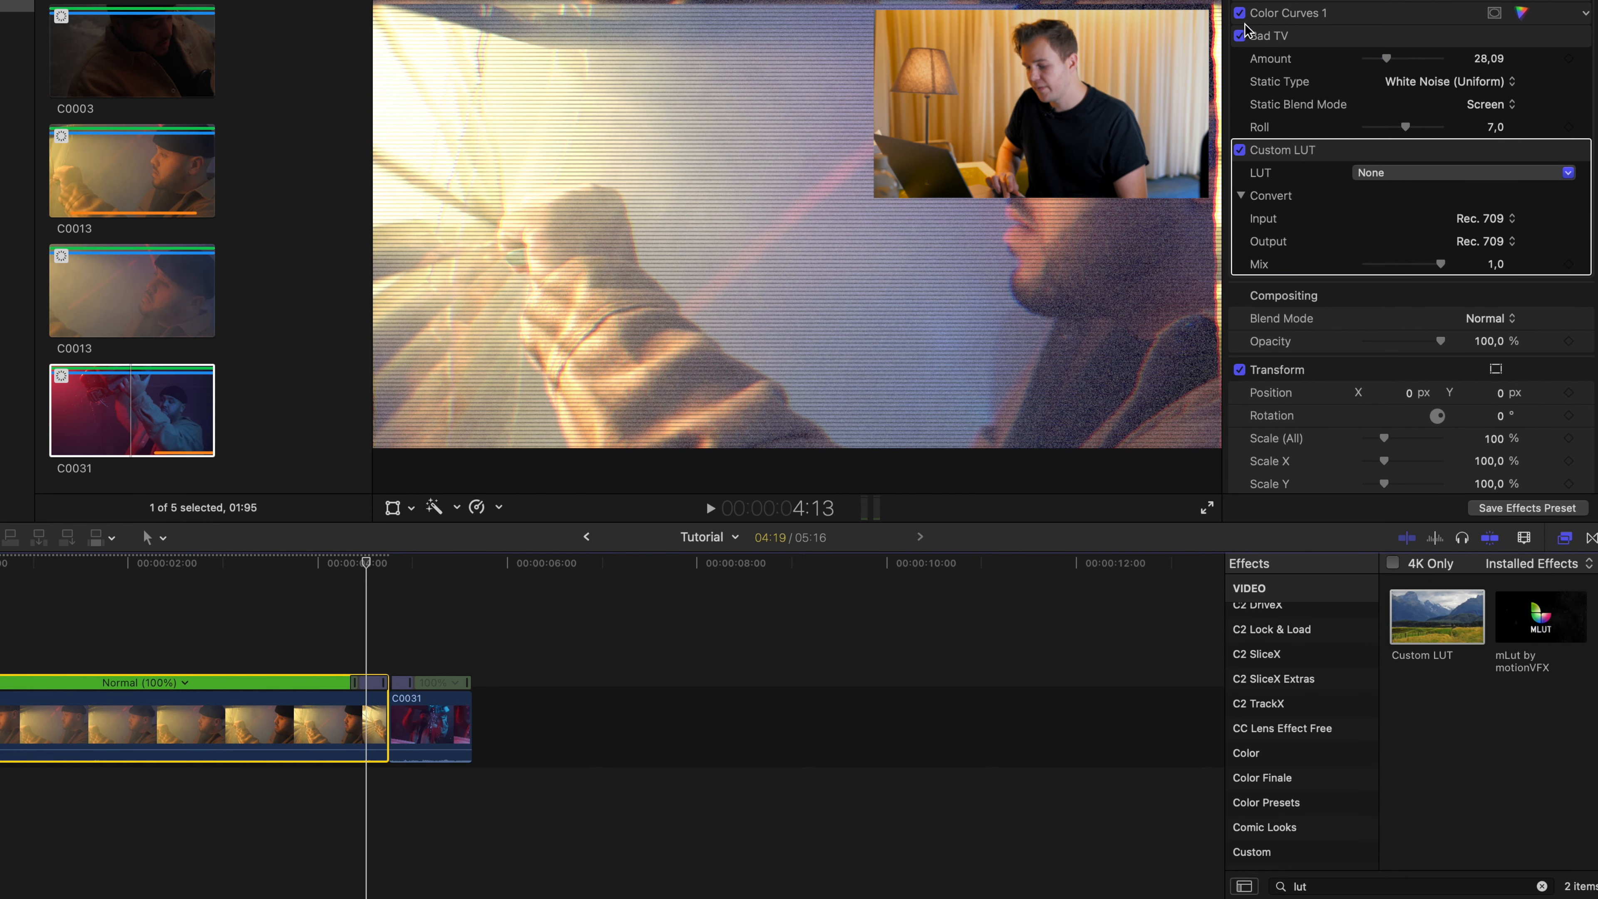
click(1240, 36)
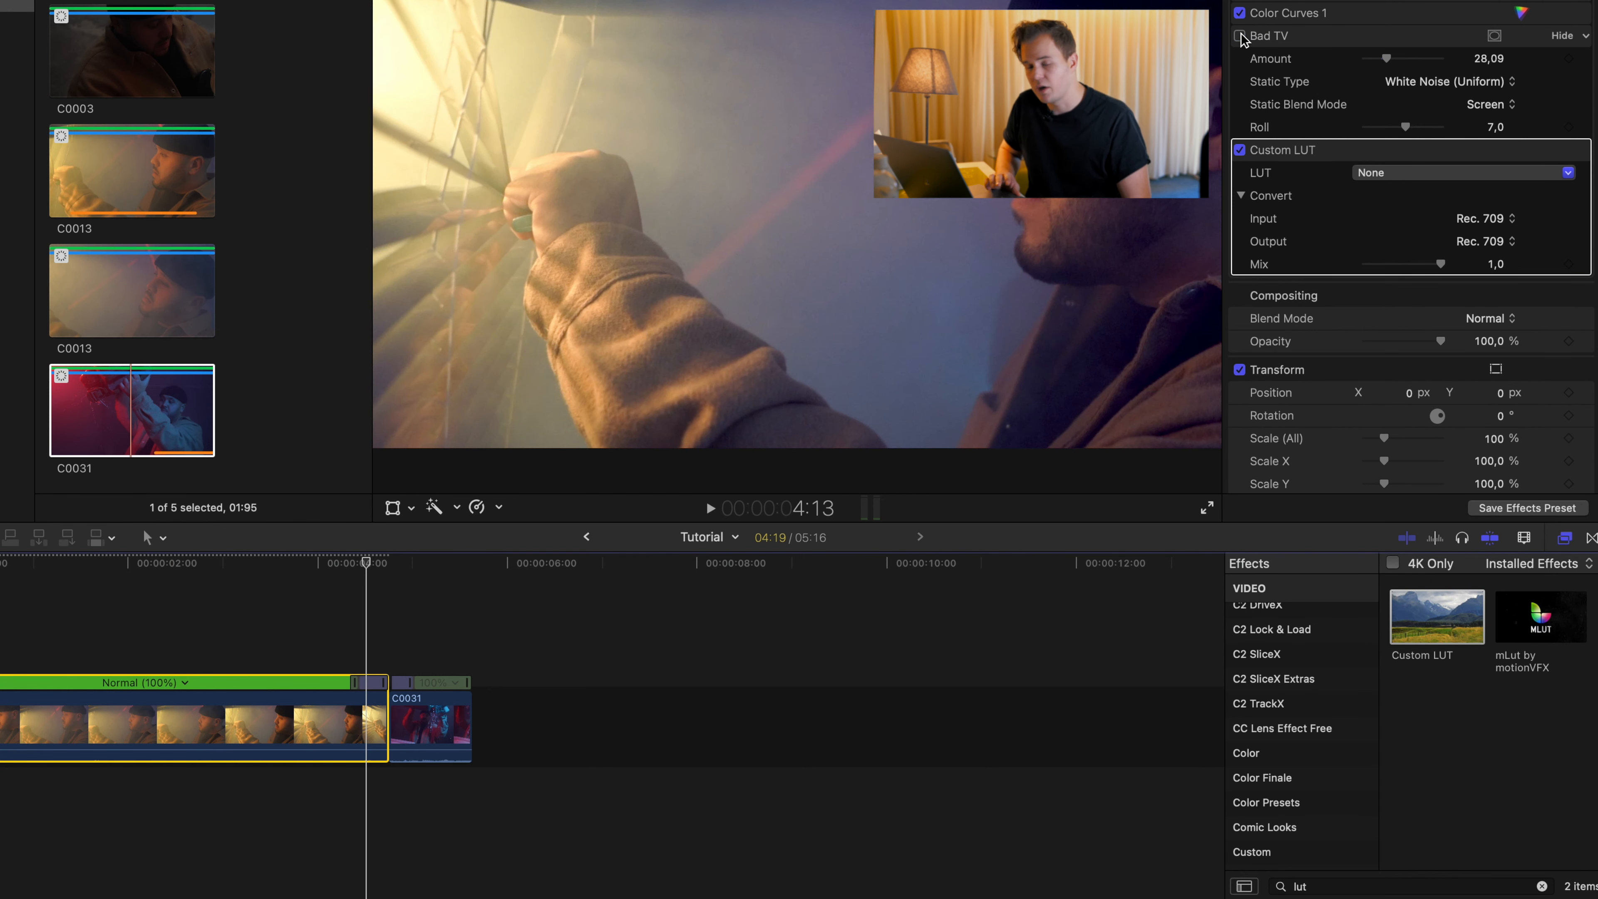
Step: Set the LUT on clip C0013 to IWLTBAP Aspen - Standard with a mix of 0,85
click(1451, 181)
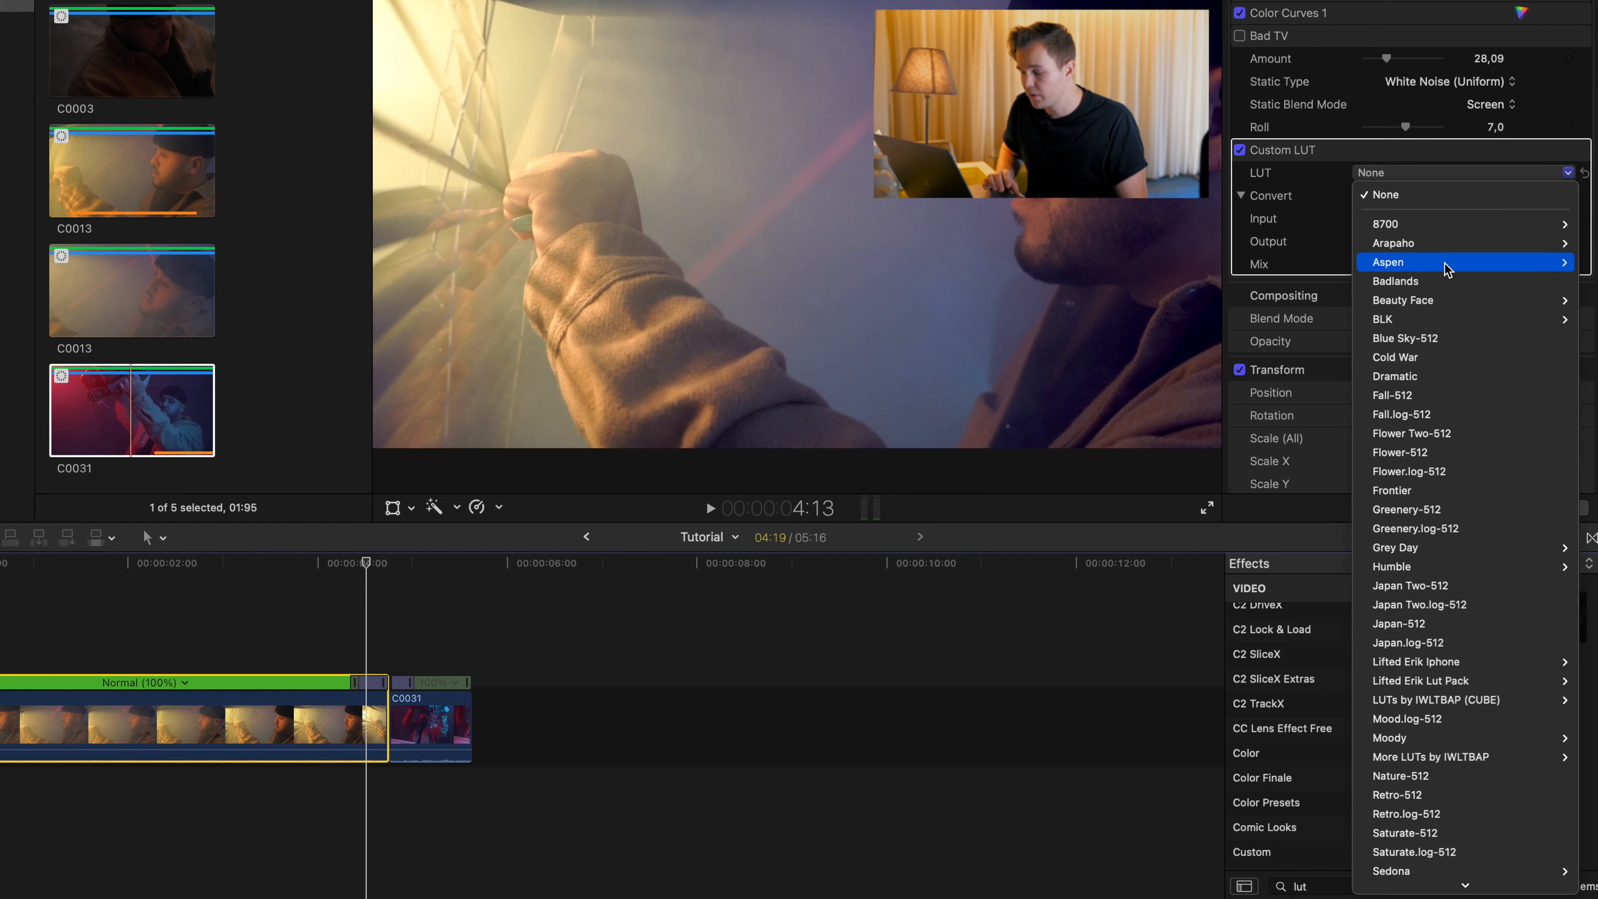
click(1340, 282)
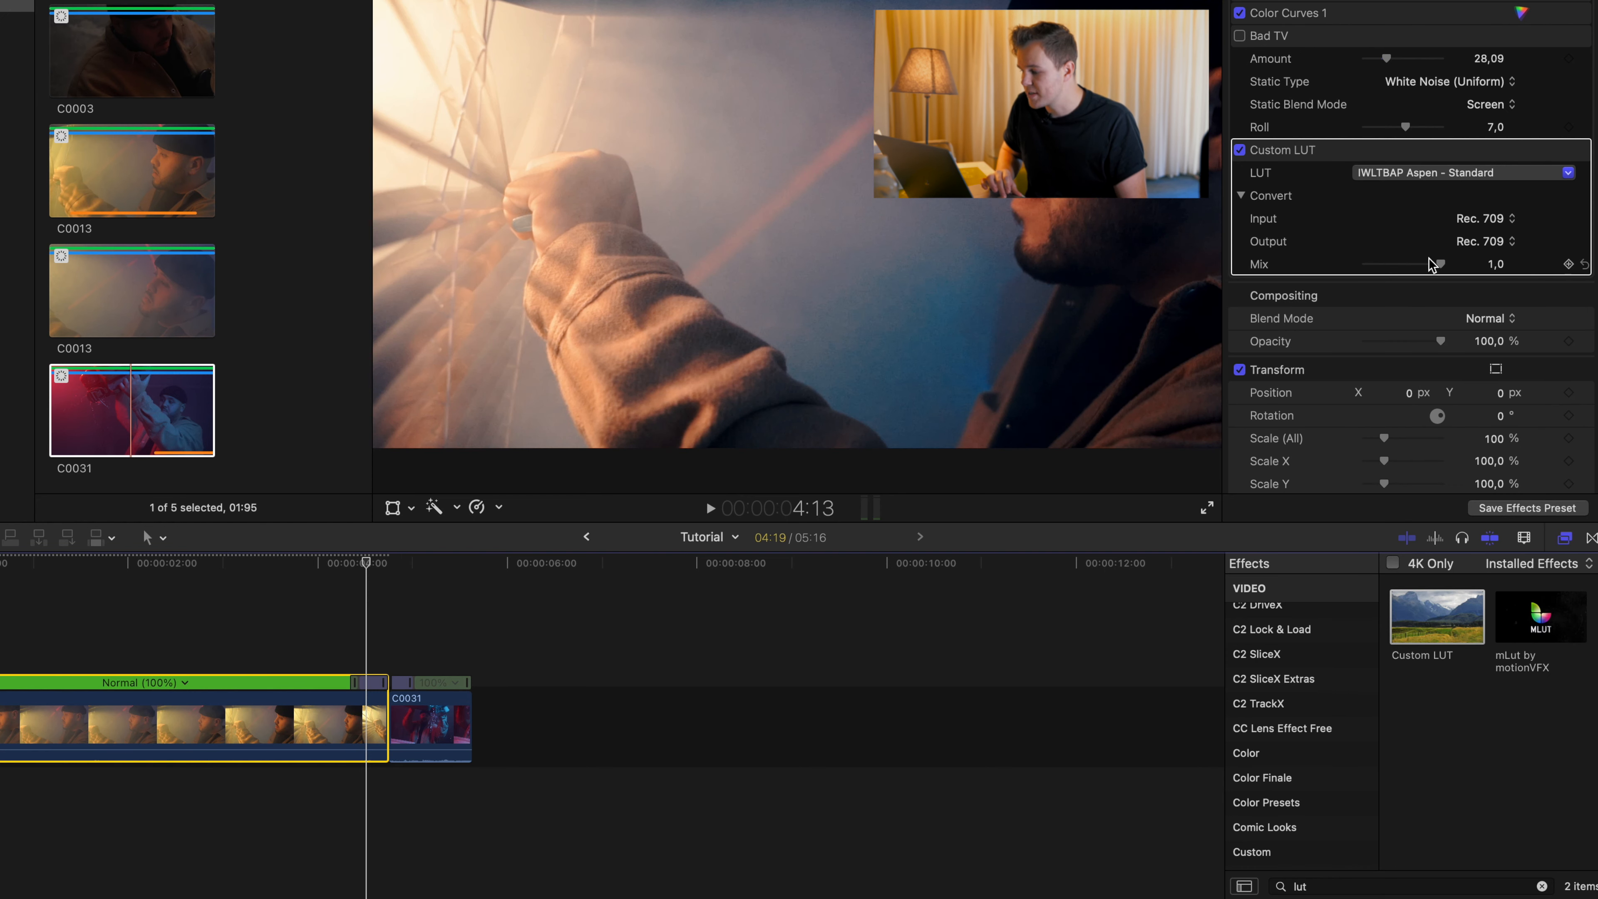
mouse_move(1440, 266)
mouse_down()
mouse_move(1378, 267)
mouse_move(1412, 267)
mouse_up()
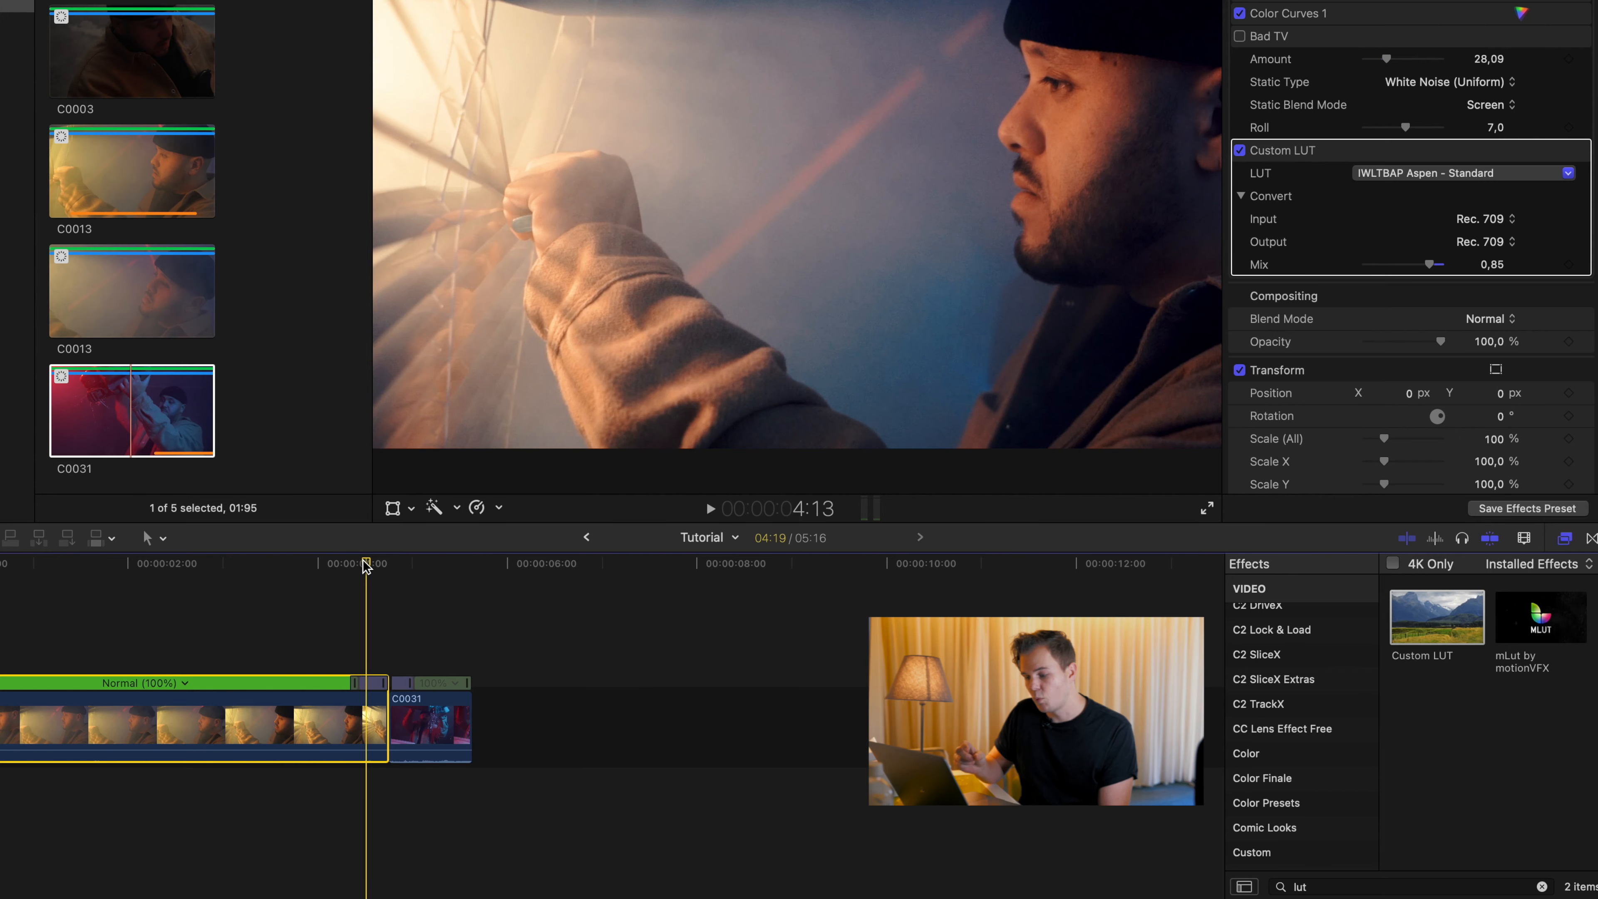
mouse_move(361, 576)
mouse_down()
mouse_move(297, 576)
mouse_move(432, 585)
mouse_move(329, 592)
mouse_move(412, 595)
mouse_move(340, 599)
mouse_up()
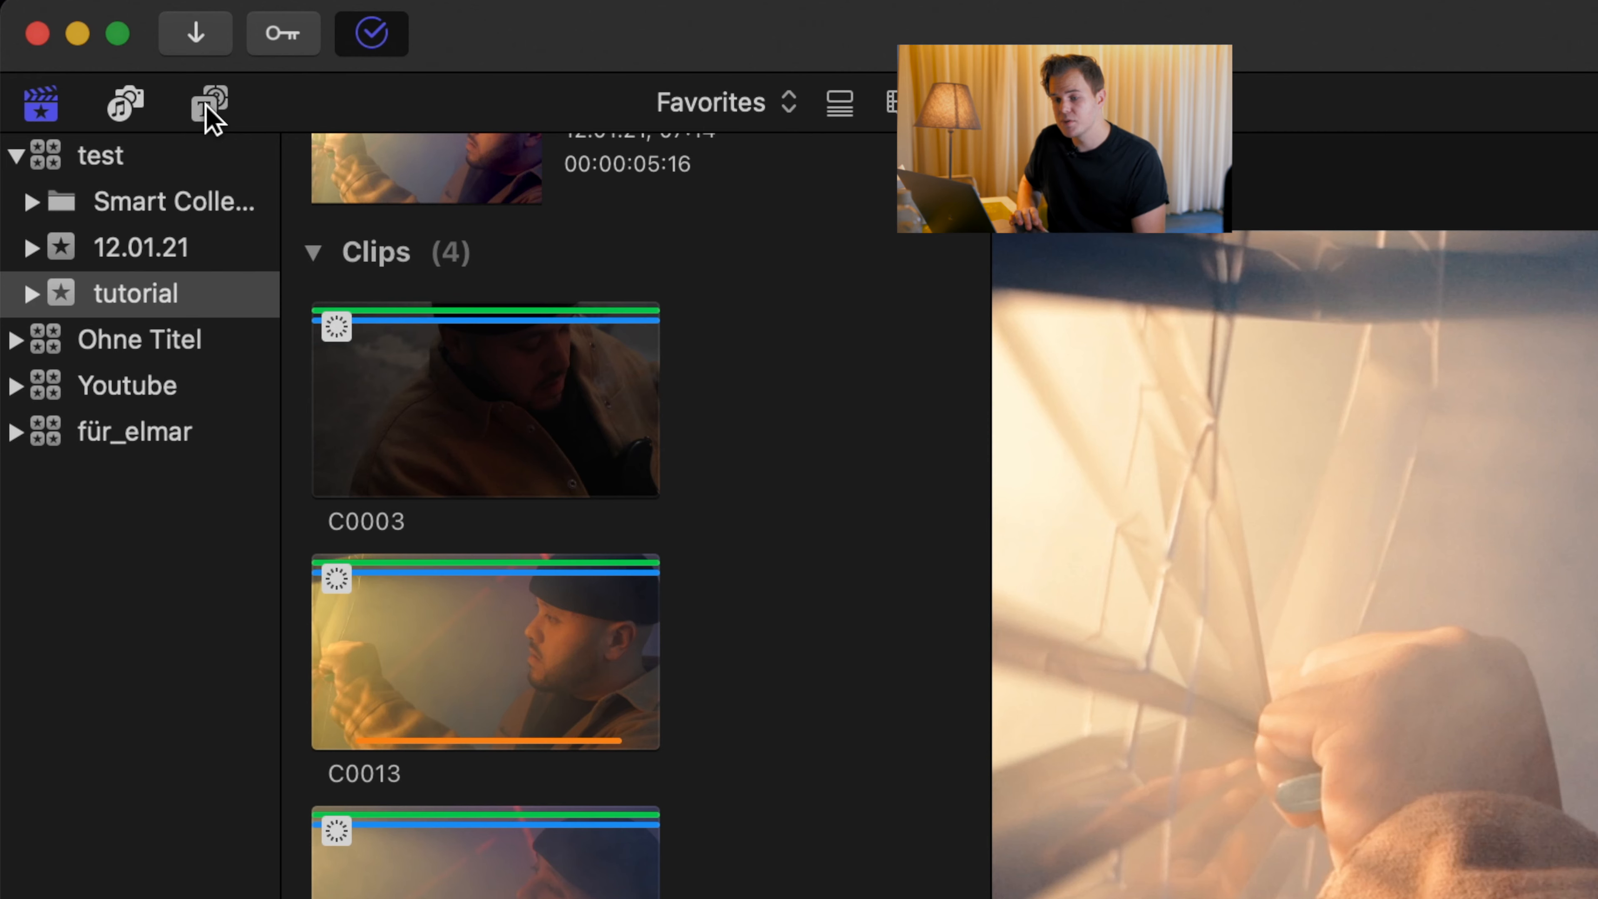
Step: Add the Lifted Erik Adjustment Layer title above the clips from the timeline's start and trim it to end with clip C0031
click(209, 106)
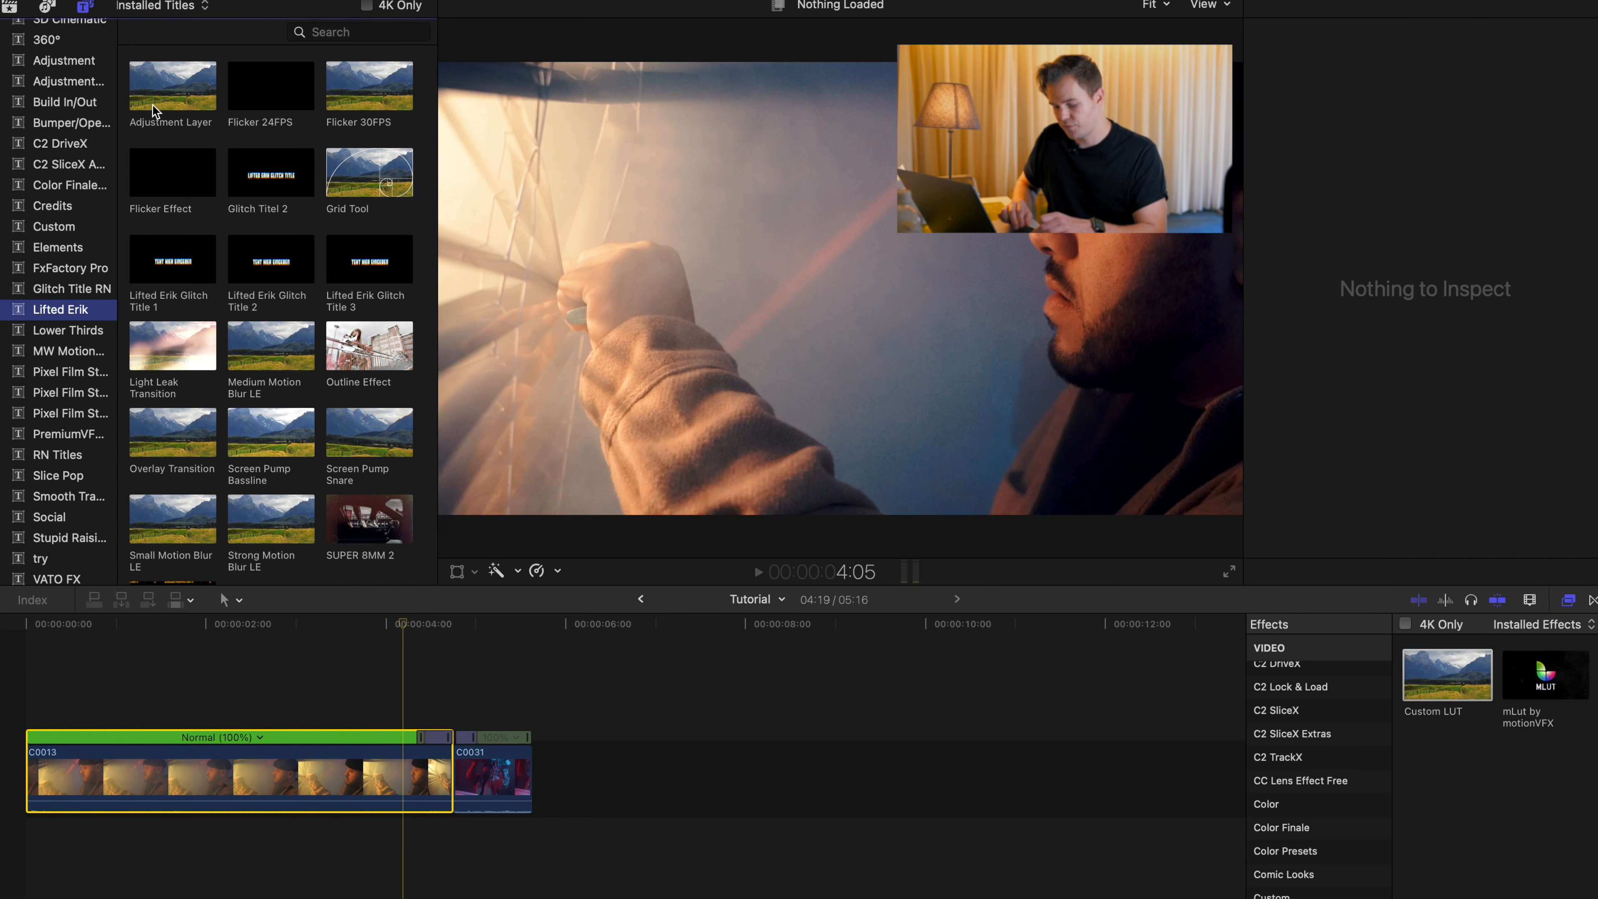
drag(152, 104, 11, 685)
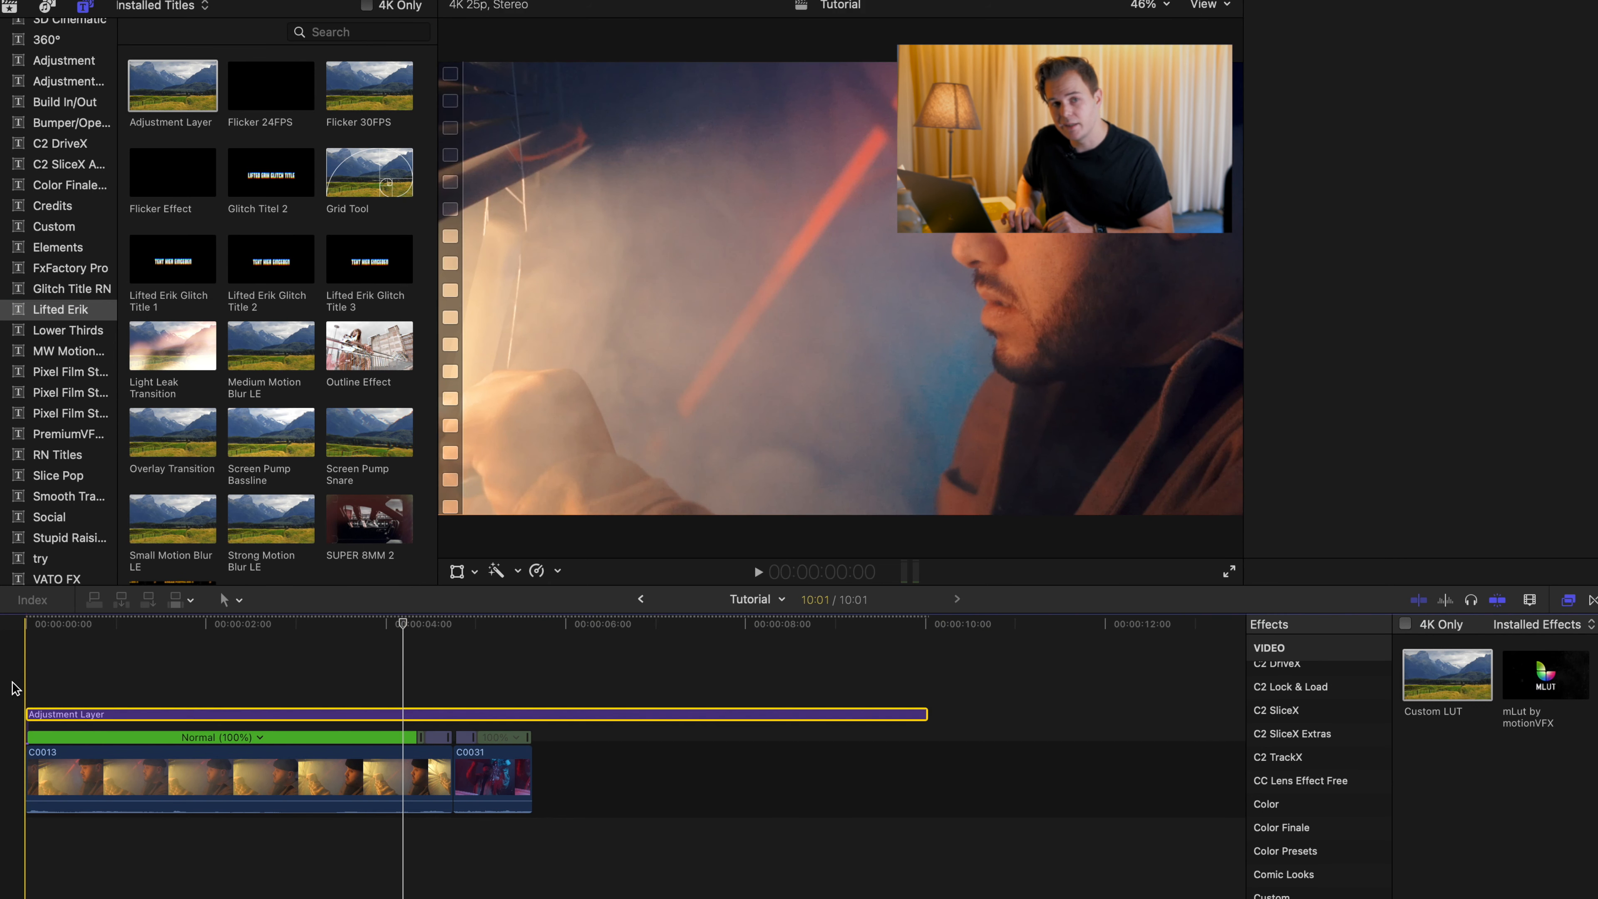
drag(922, 711, 531, 711)
Step: Apply Custom LUT to the adjustment layer and choose the IWLTBAP Aspen - Standard LUT
drag(1234, 688, 405, 720)
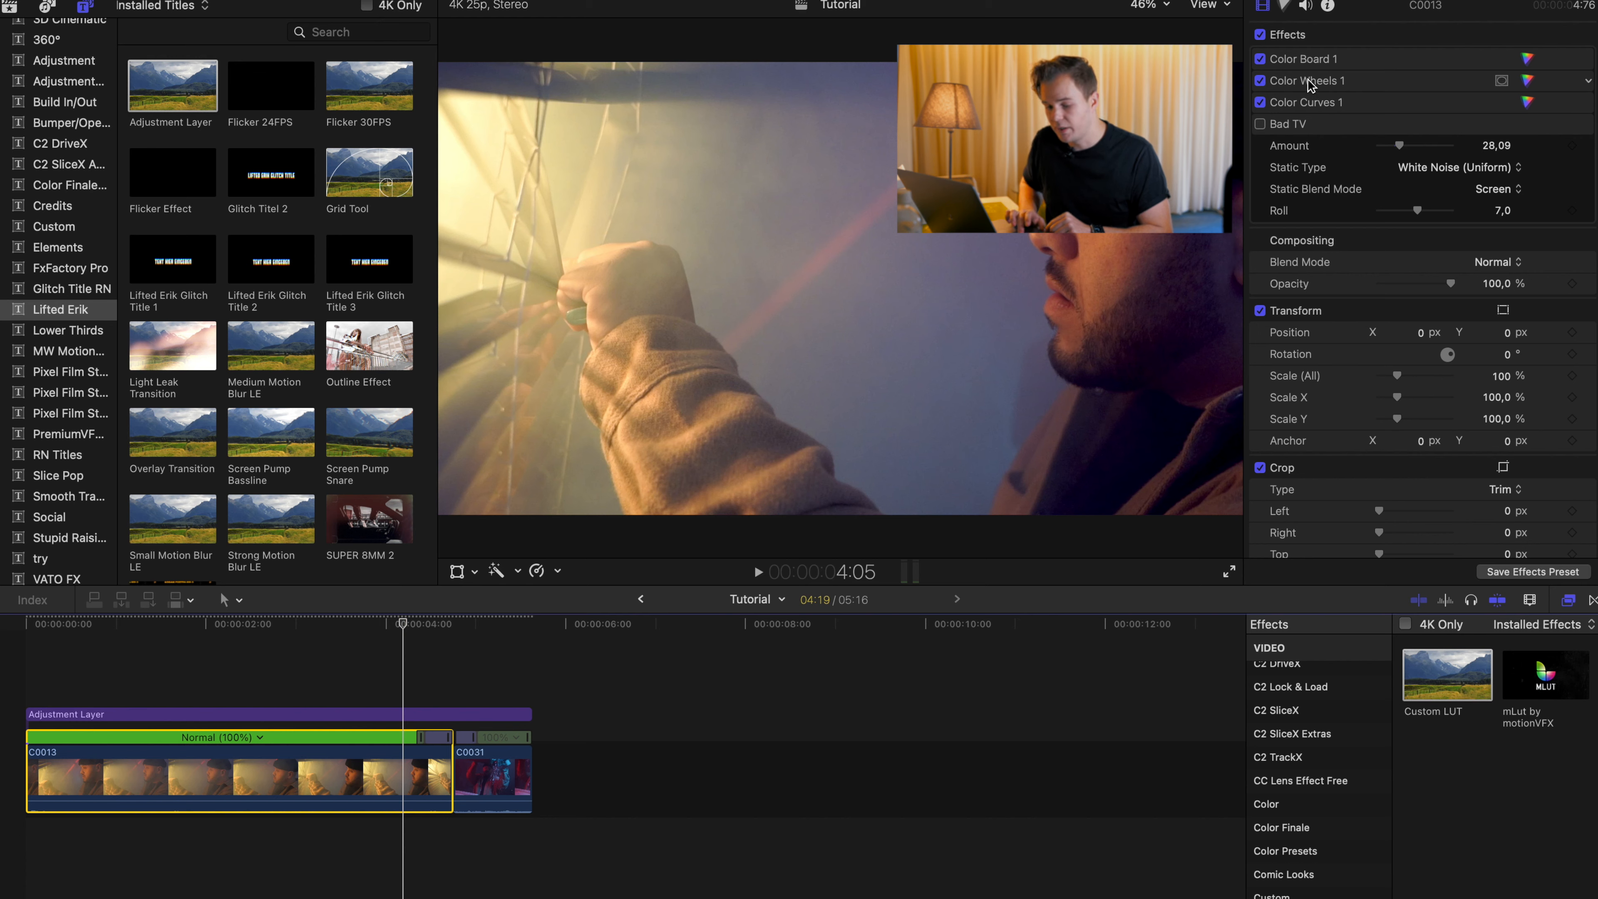
click(411, 714)
click(1394, 80)
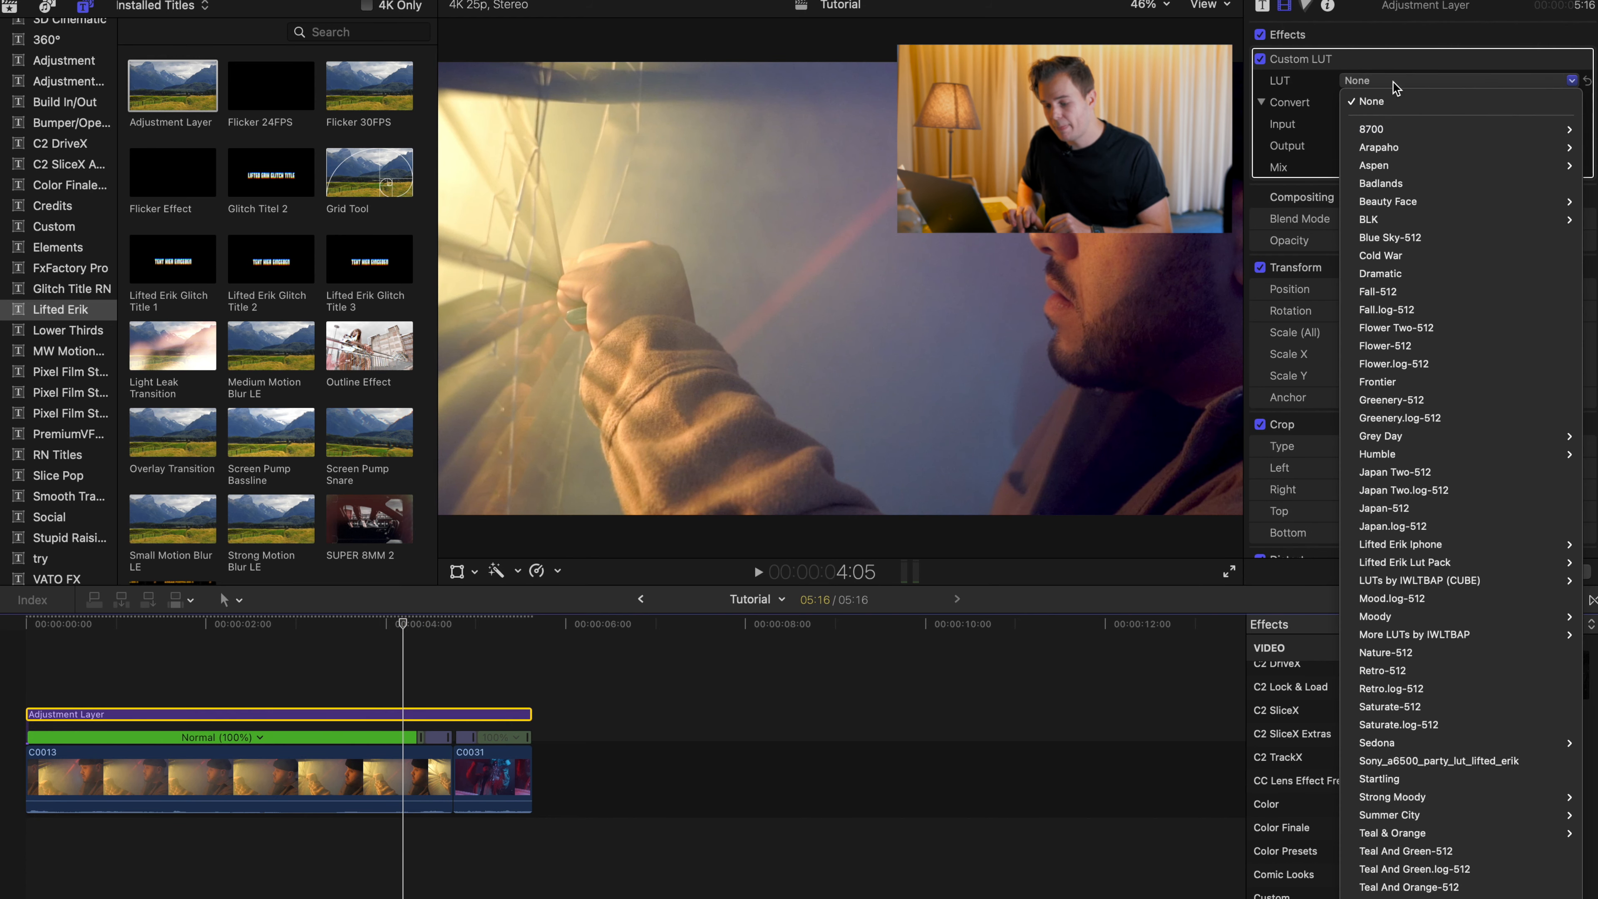
mouse_move(1401, 169)
click(1326, 184)
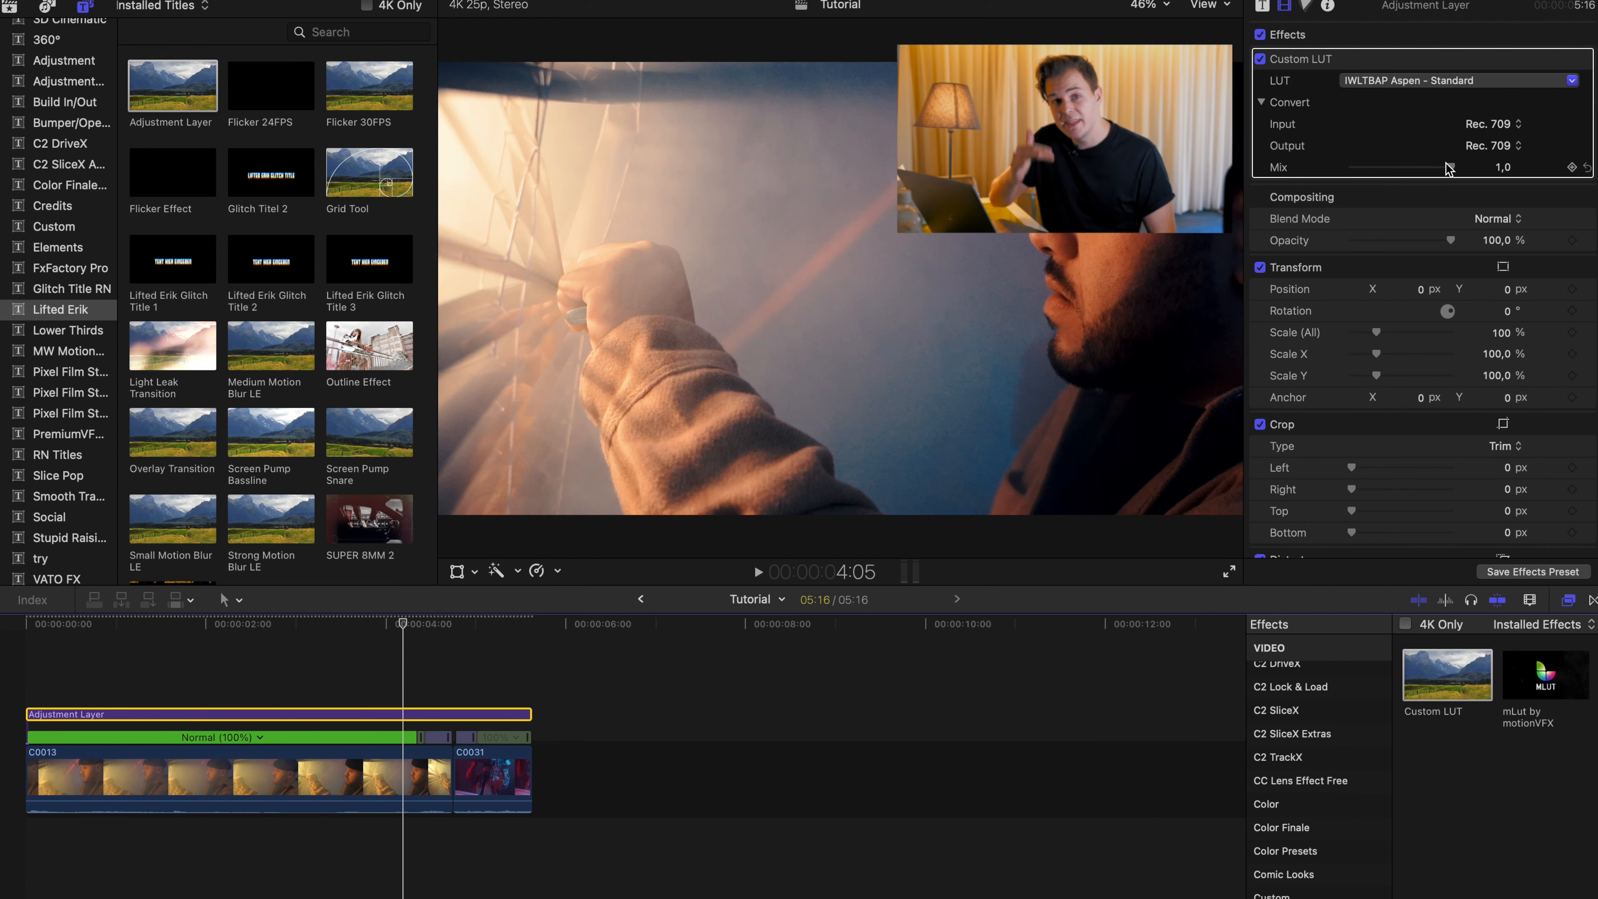
drag(403, 625, 507, 639)
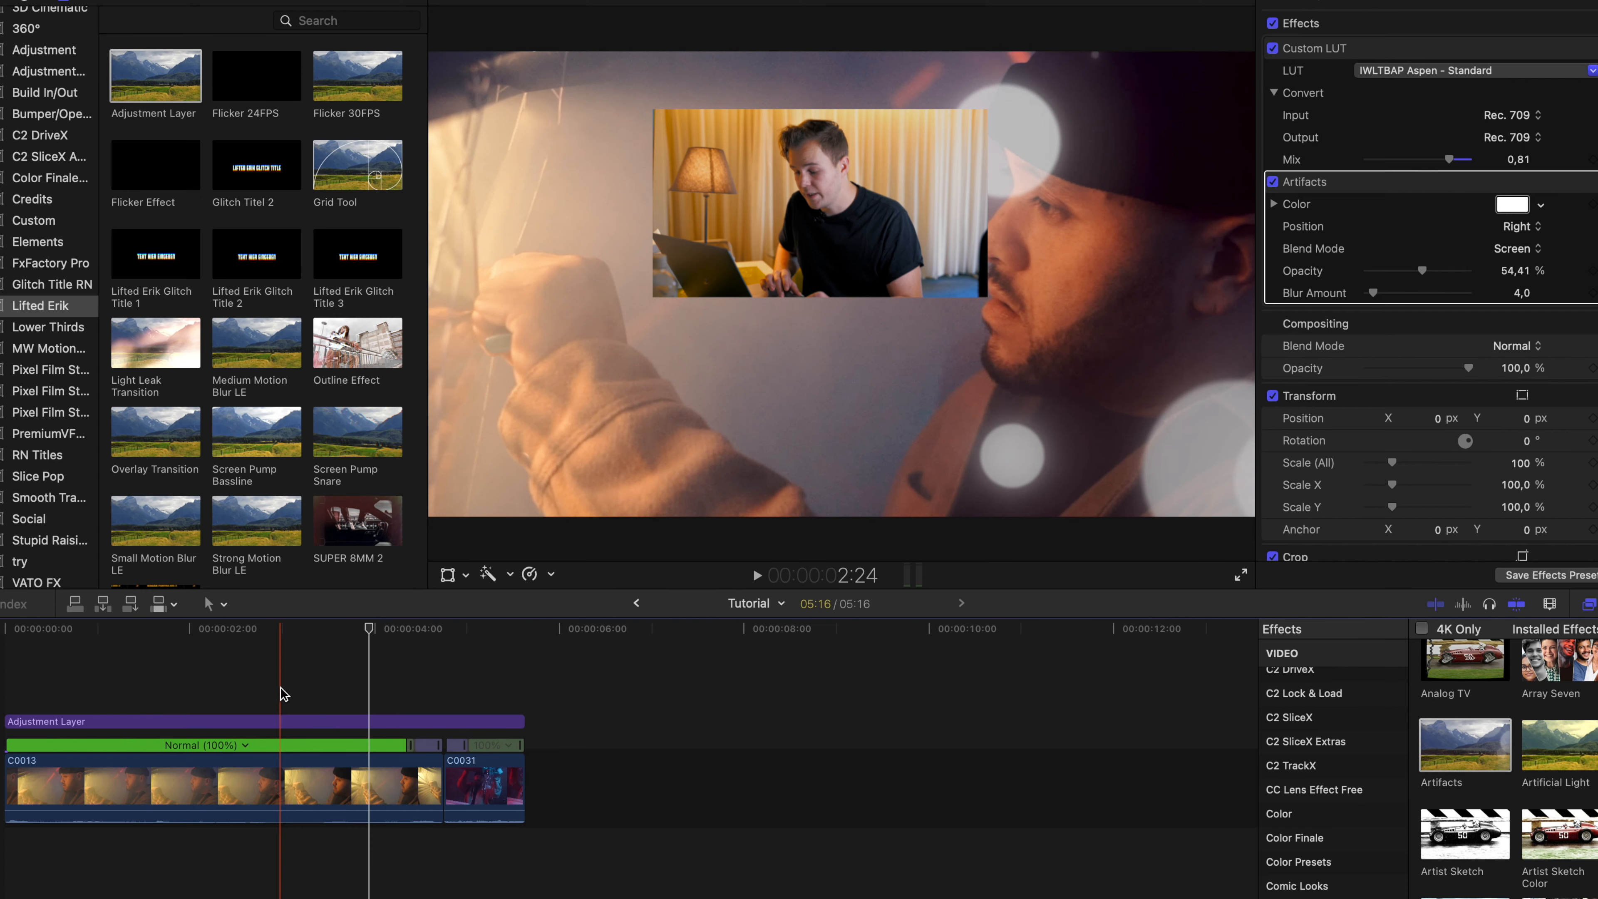
Step: Set the audio volume of clip C0013 to 2.0 dB
click(279, 801)
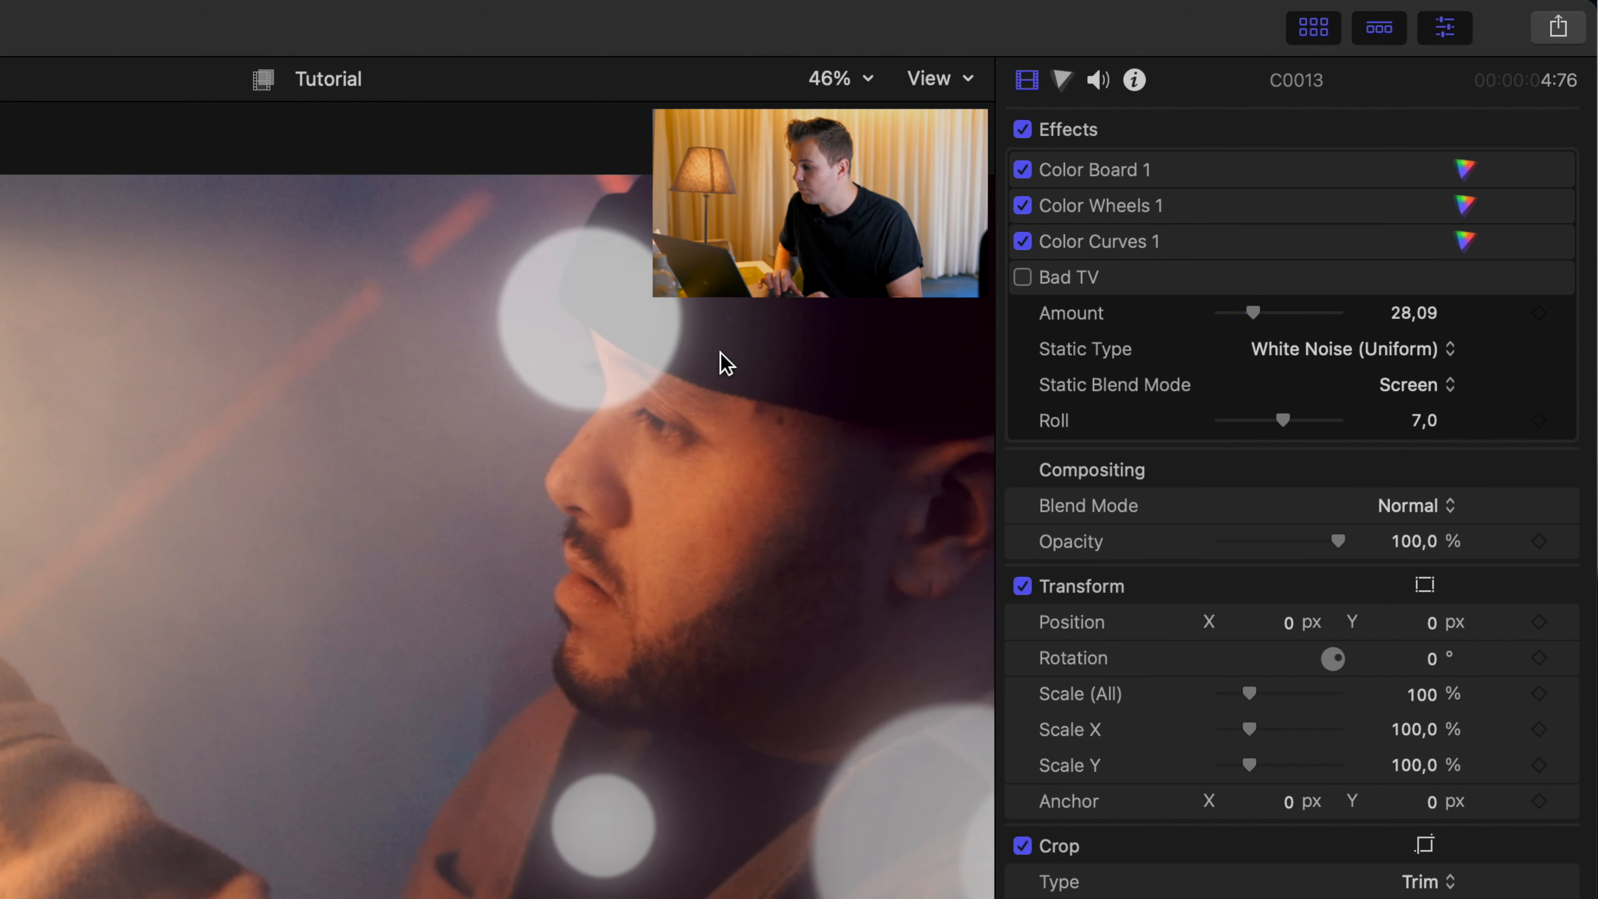
click(1098, 81)
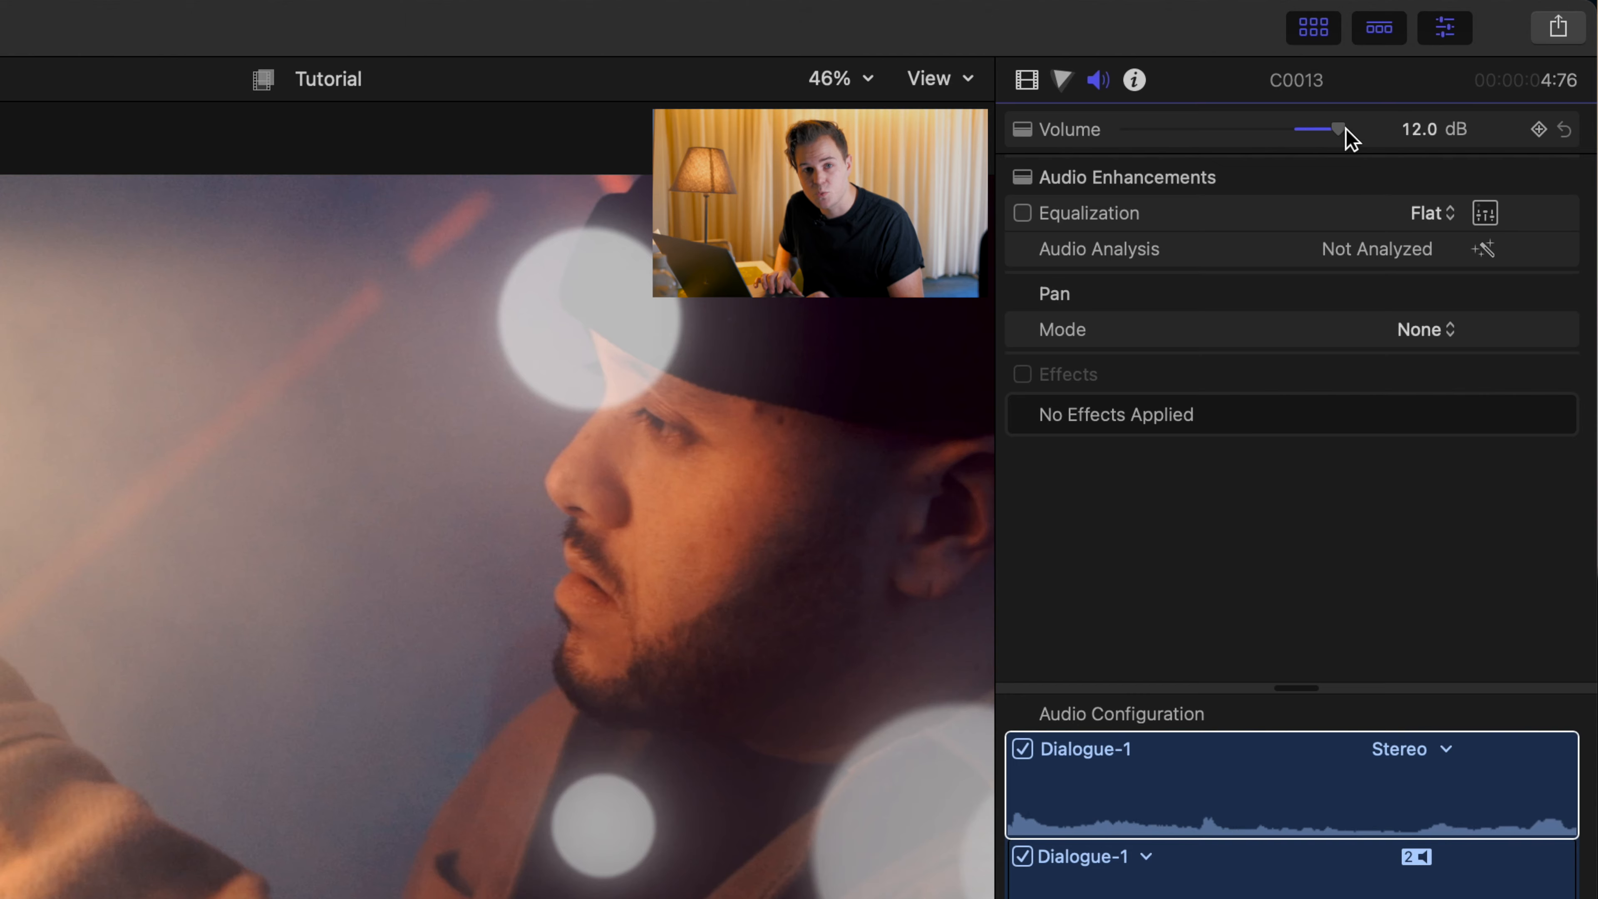
drag(1279, 138, 1327, 139)
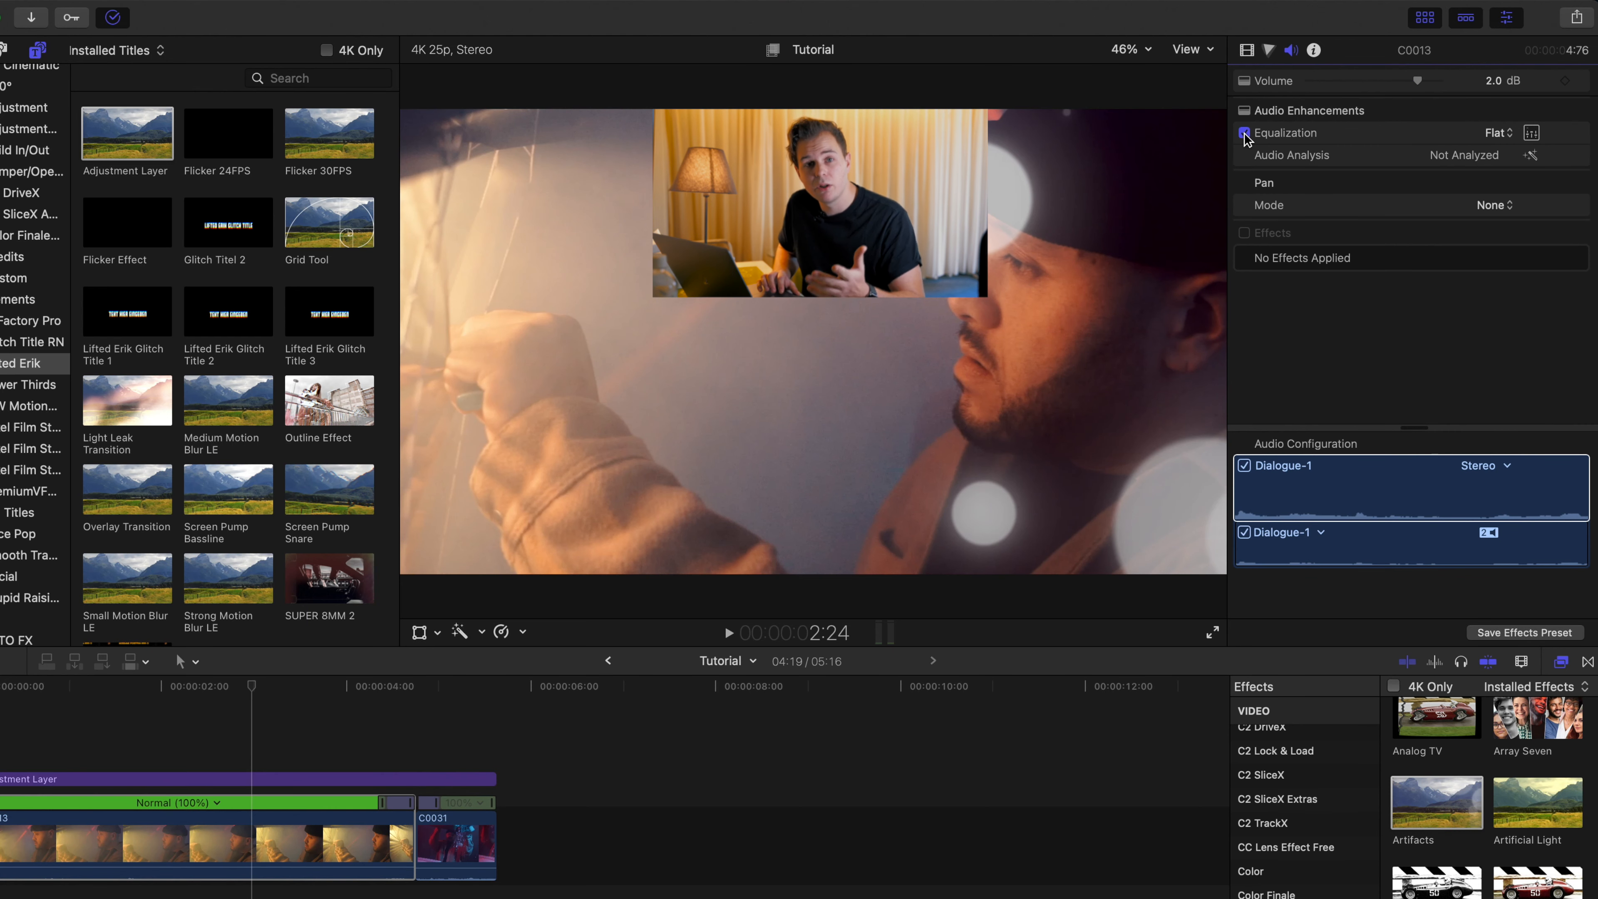
Step: Open the equalizer for clip C0013's audio and adjust its frequency bands
click(1532, 133)
click(238, 463)
click(214, 500)
click(237, 457)
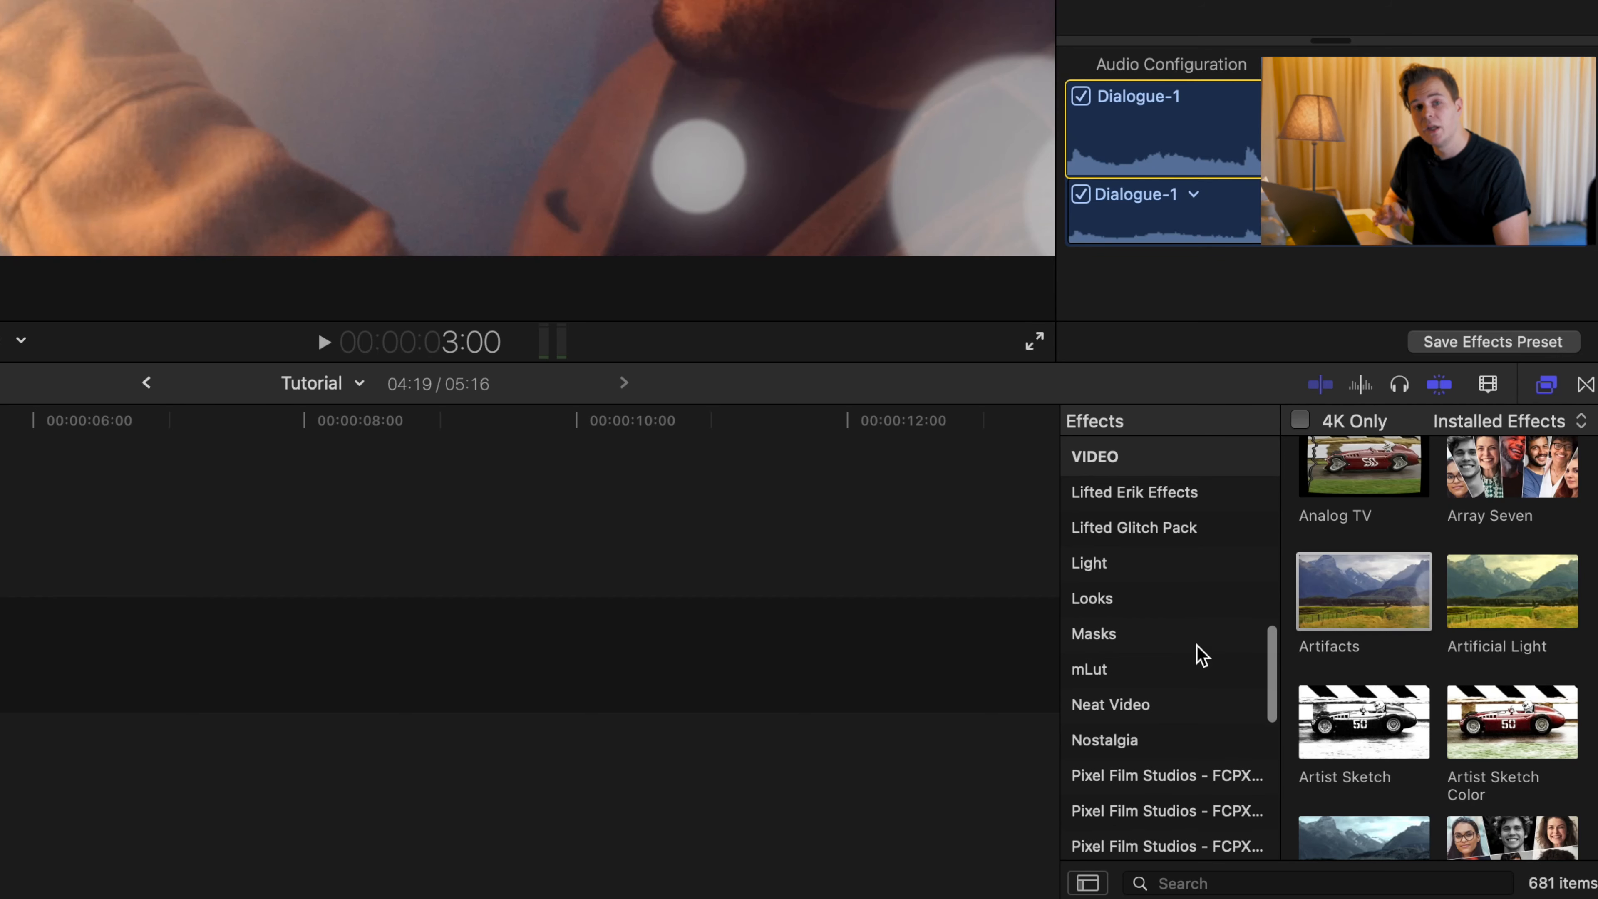
Step: Browse the effects categories down to the audio section and look through all audio effects
scroll(1199, 653, down, 3)
scroll(1199, 653, down, 5)
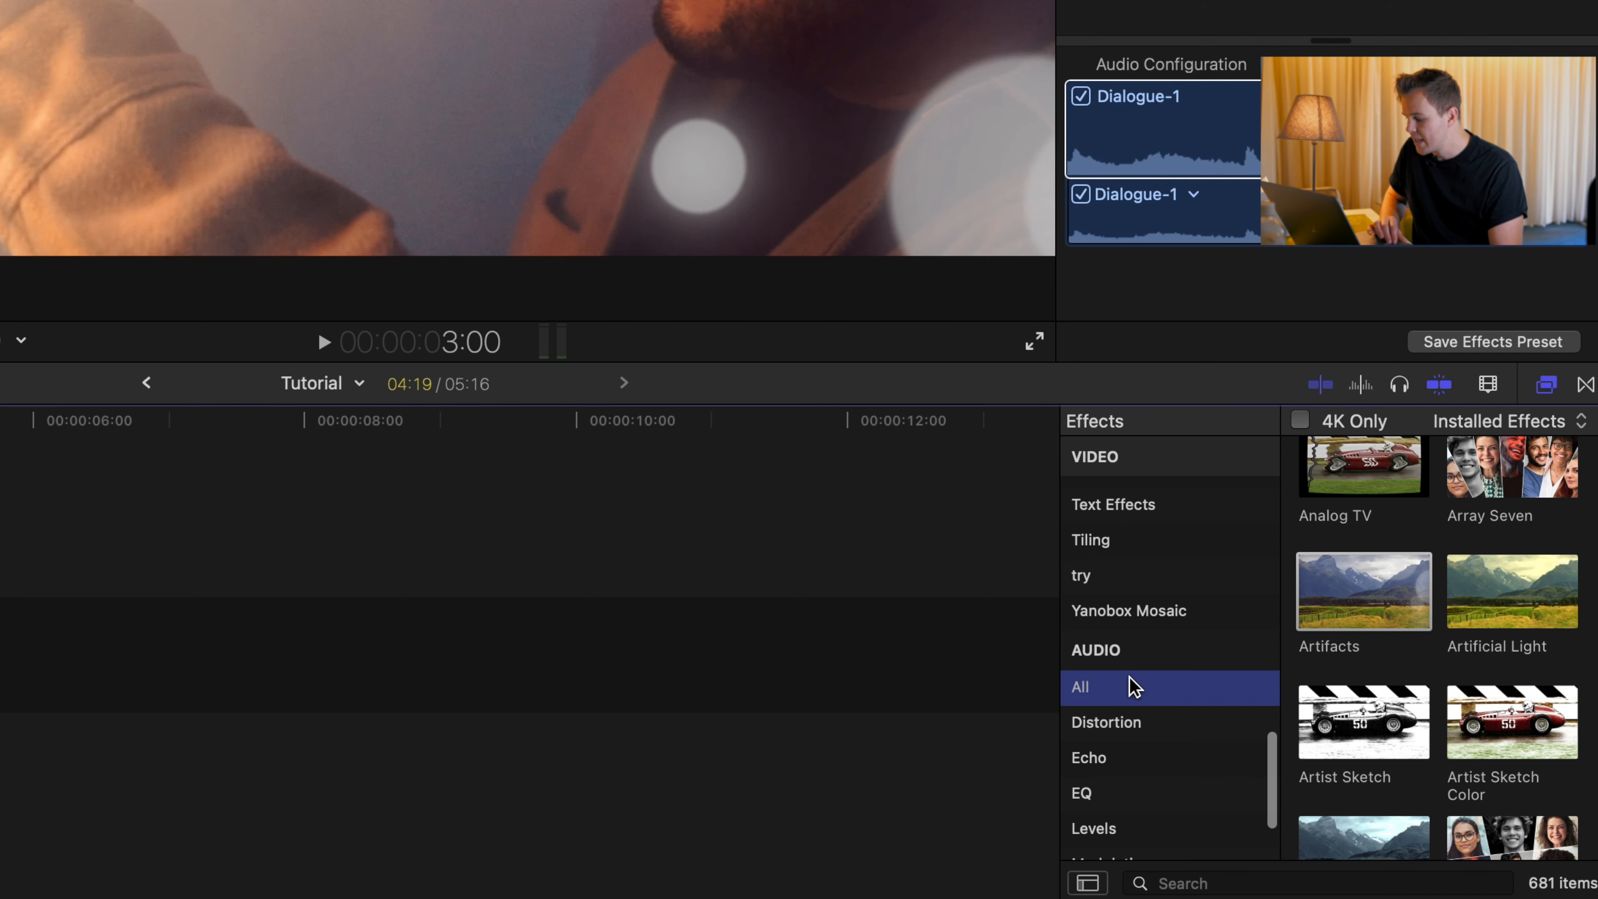
scroll(1501, 567, down, 2)
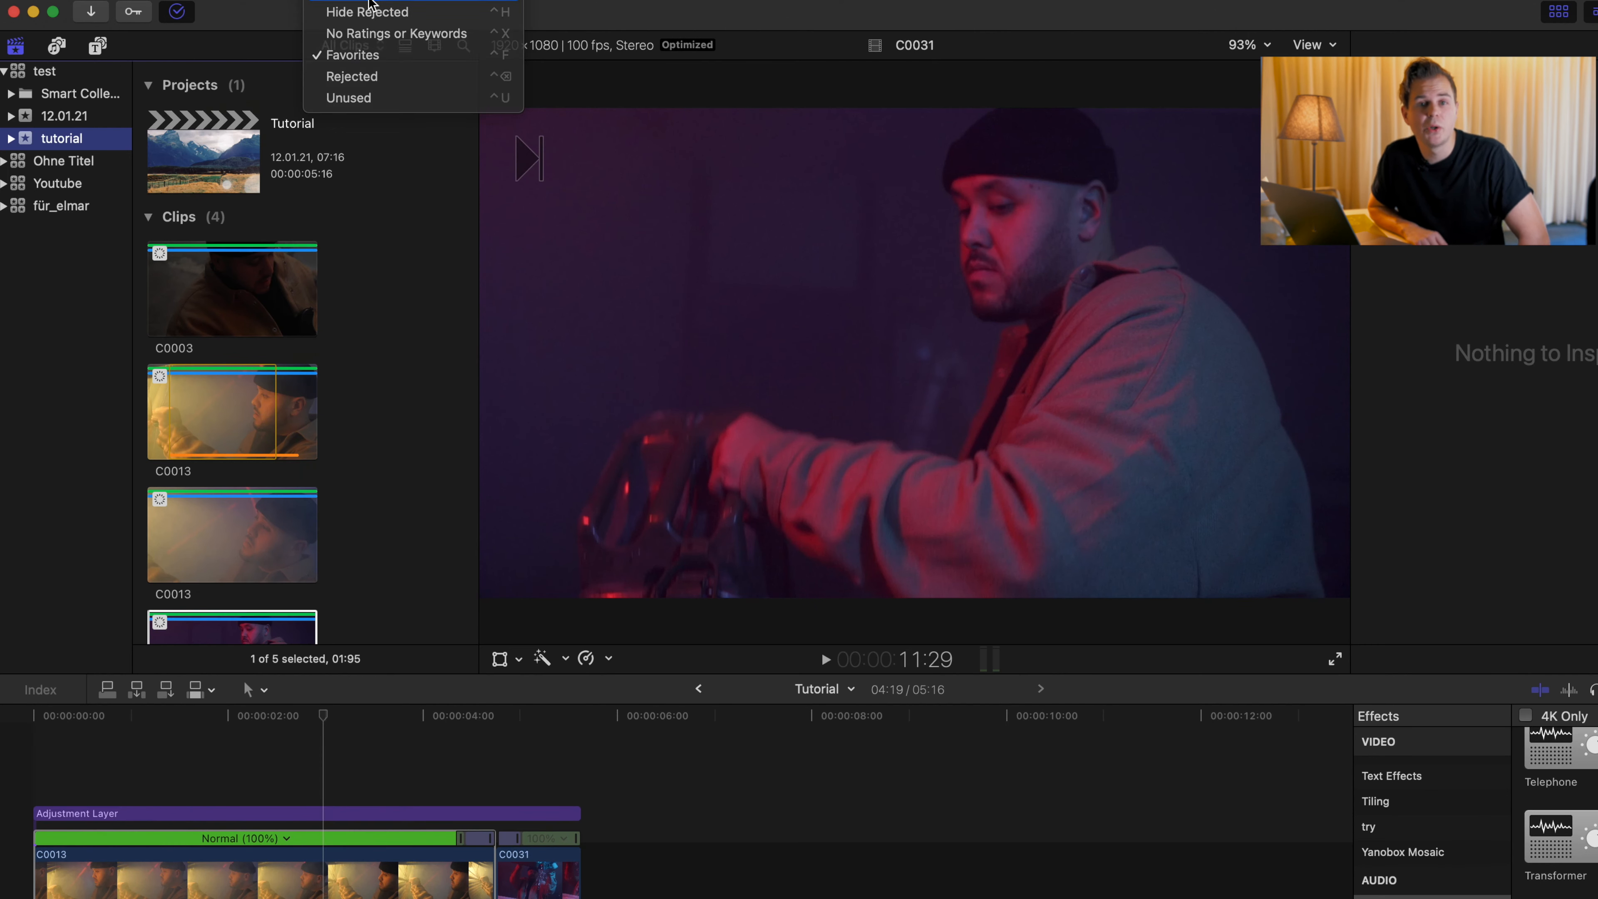
Step: Show all clips in the browser and add the ES_Bad Things instrumental track beneath the video at the timeline's start
click(370, 2)
scroll(332, 308, up, 10)
scroll(334, 310, up, 10)
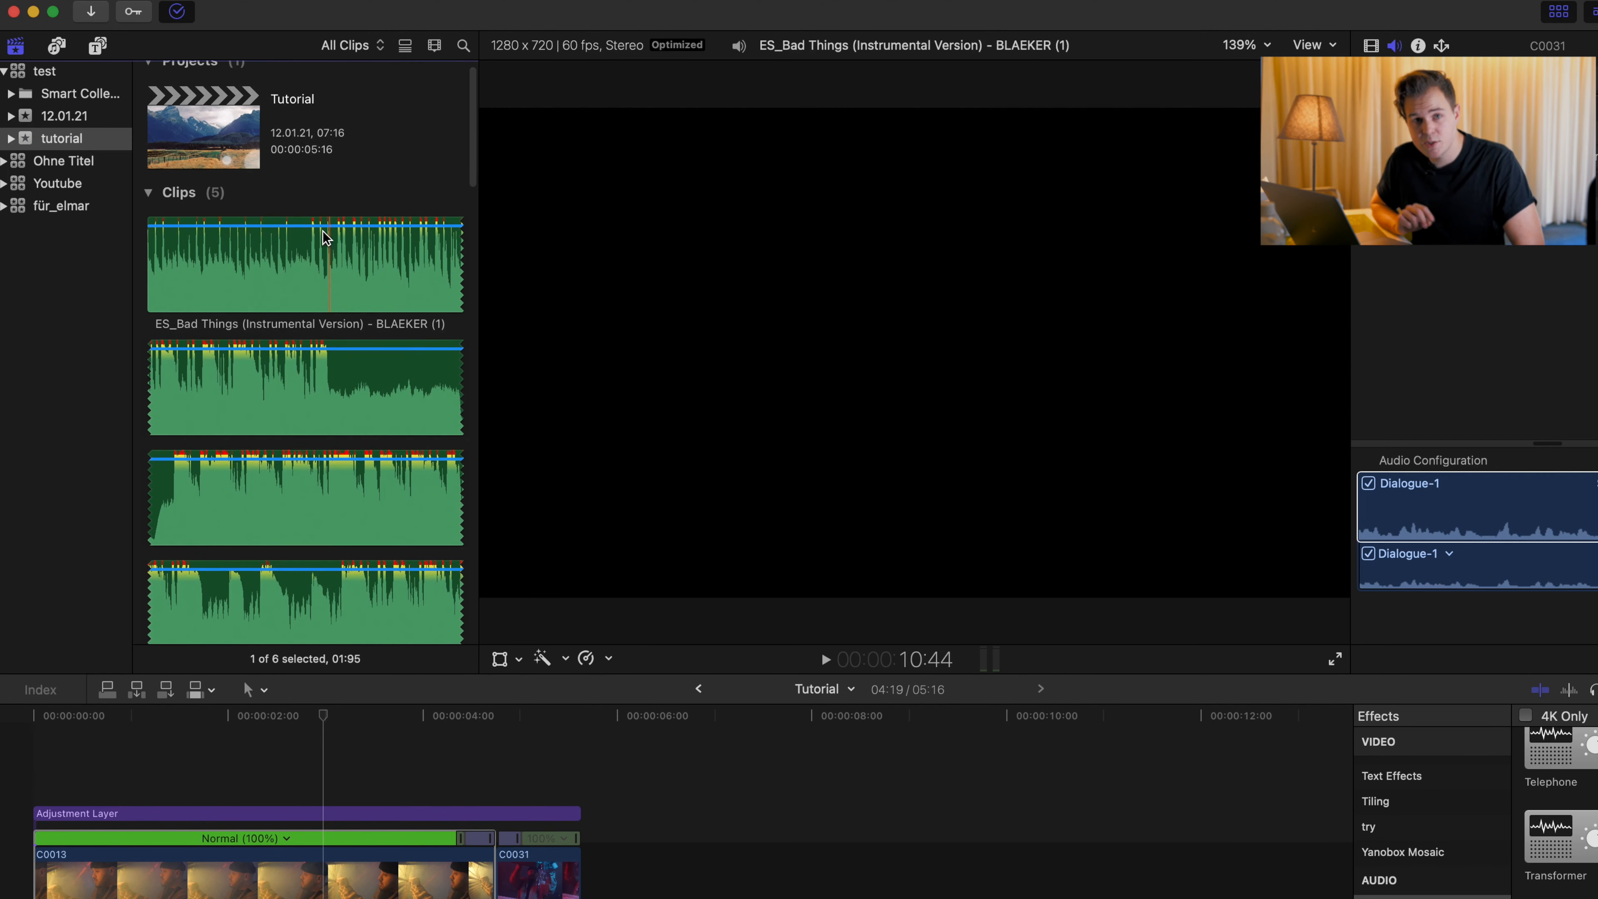
click(318, 260)
drag(332, 331, 37, 839)
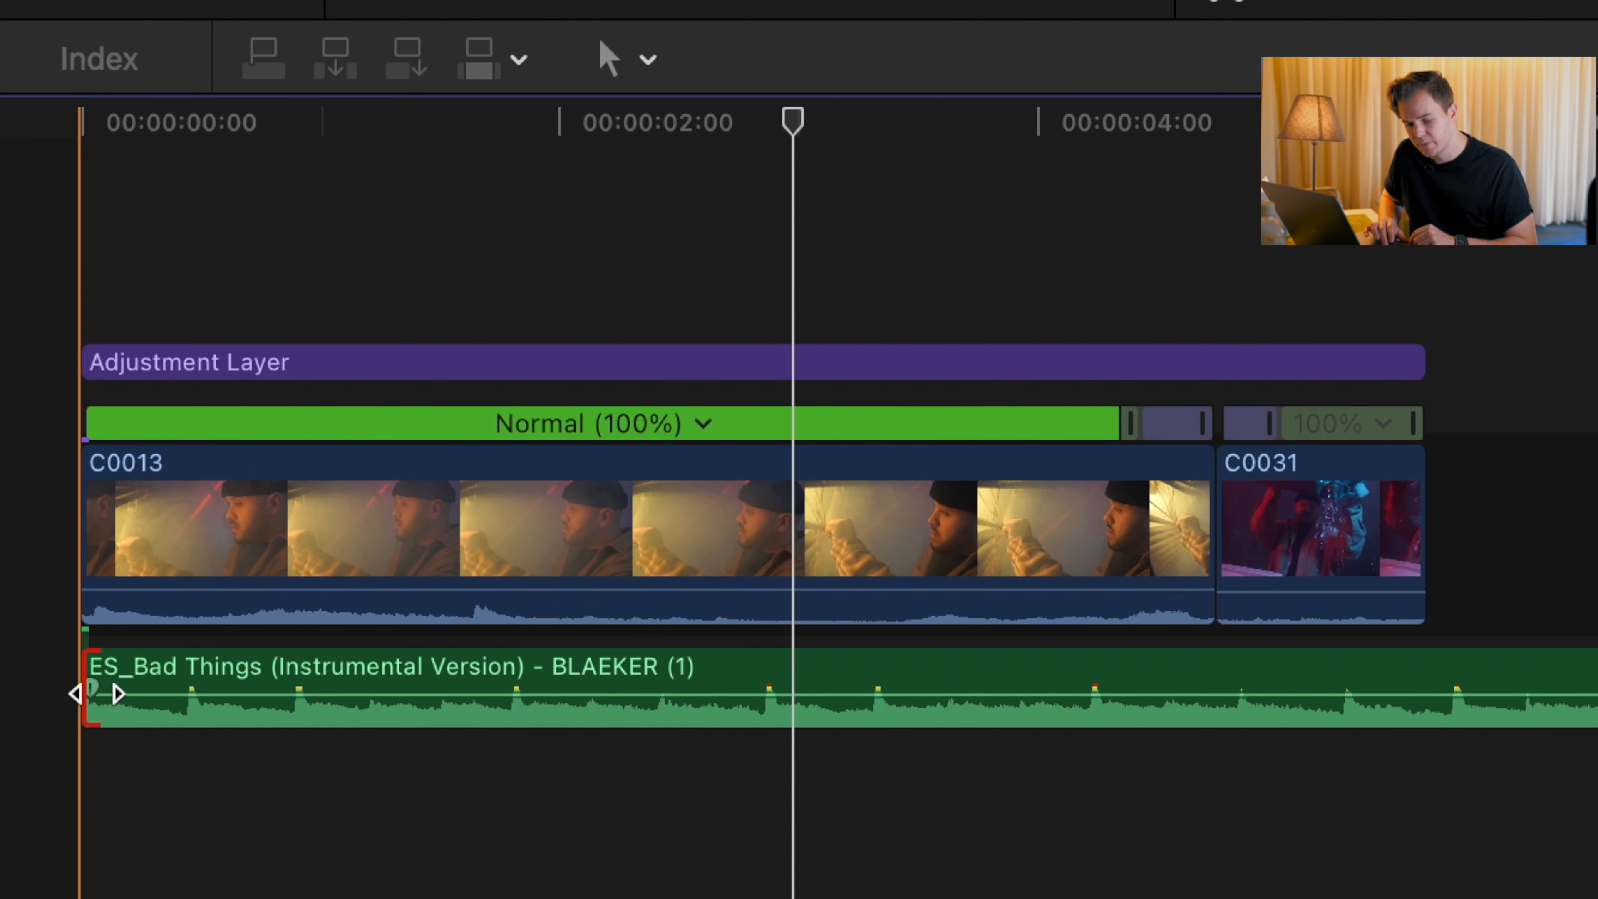
Step: Add a fade-in of about half a second to the music track and lower its volume to -6.0 dB
drag(96, 693, 208, 671)
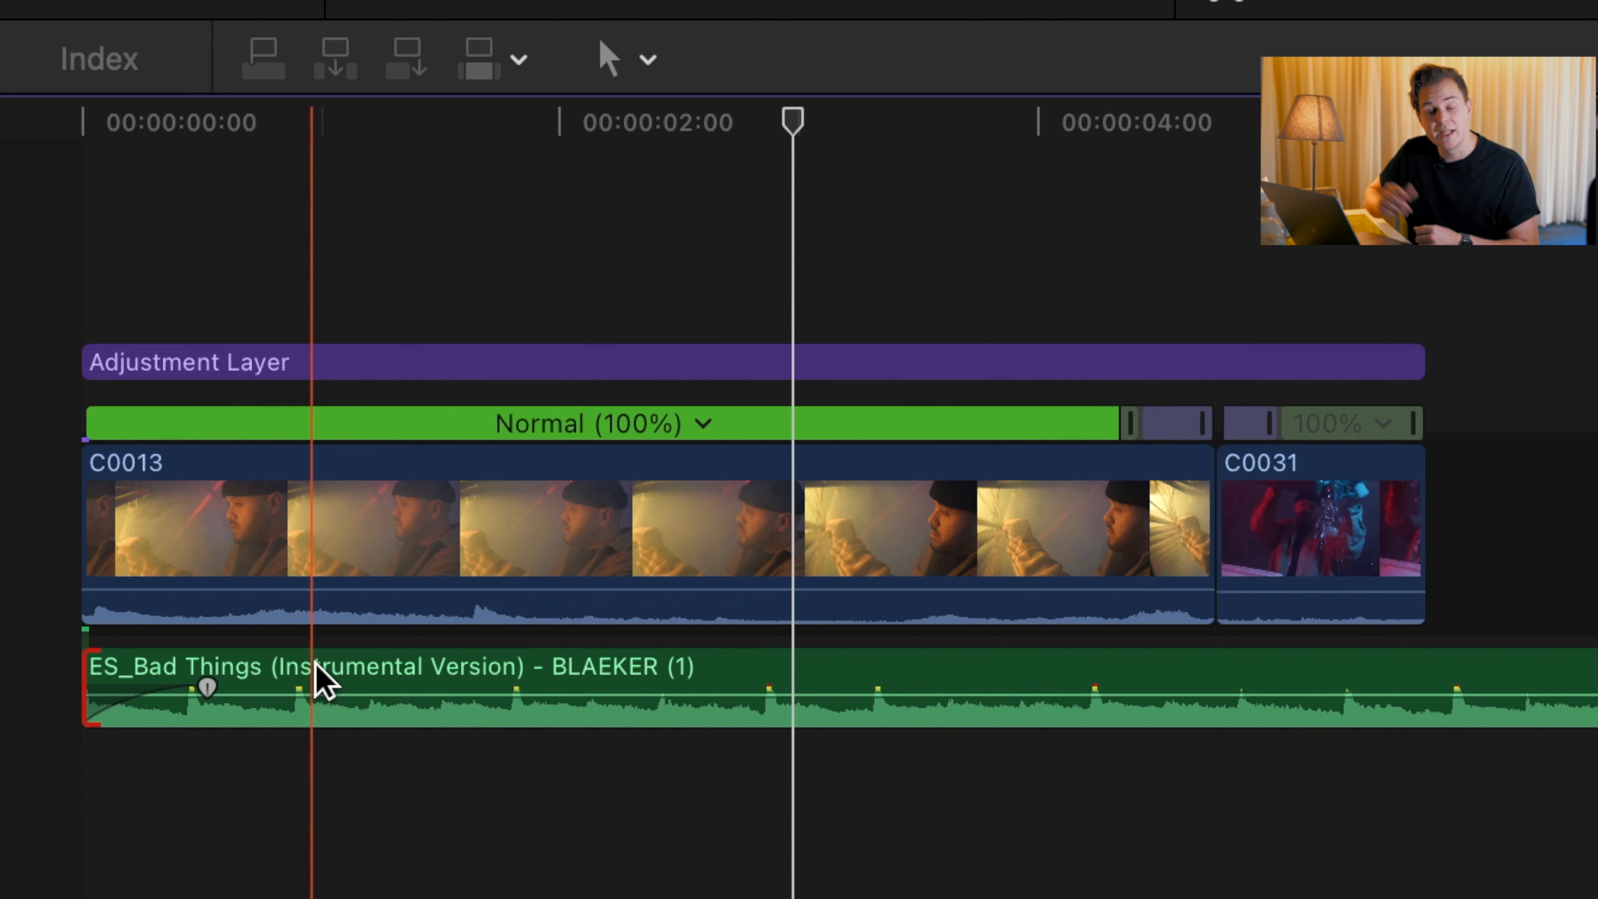
drag(371, 699, 415, 704)
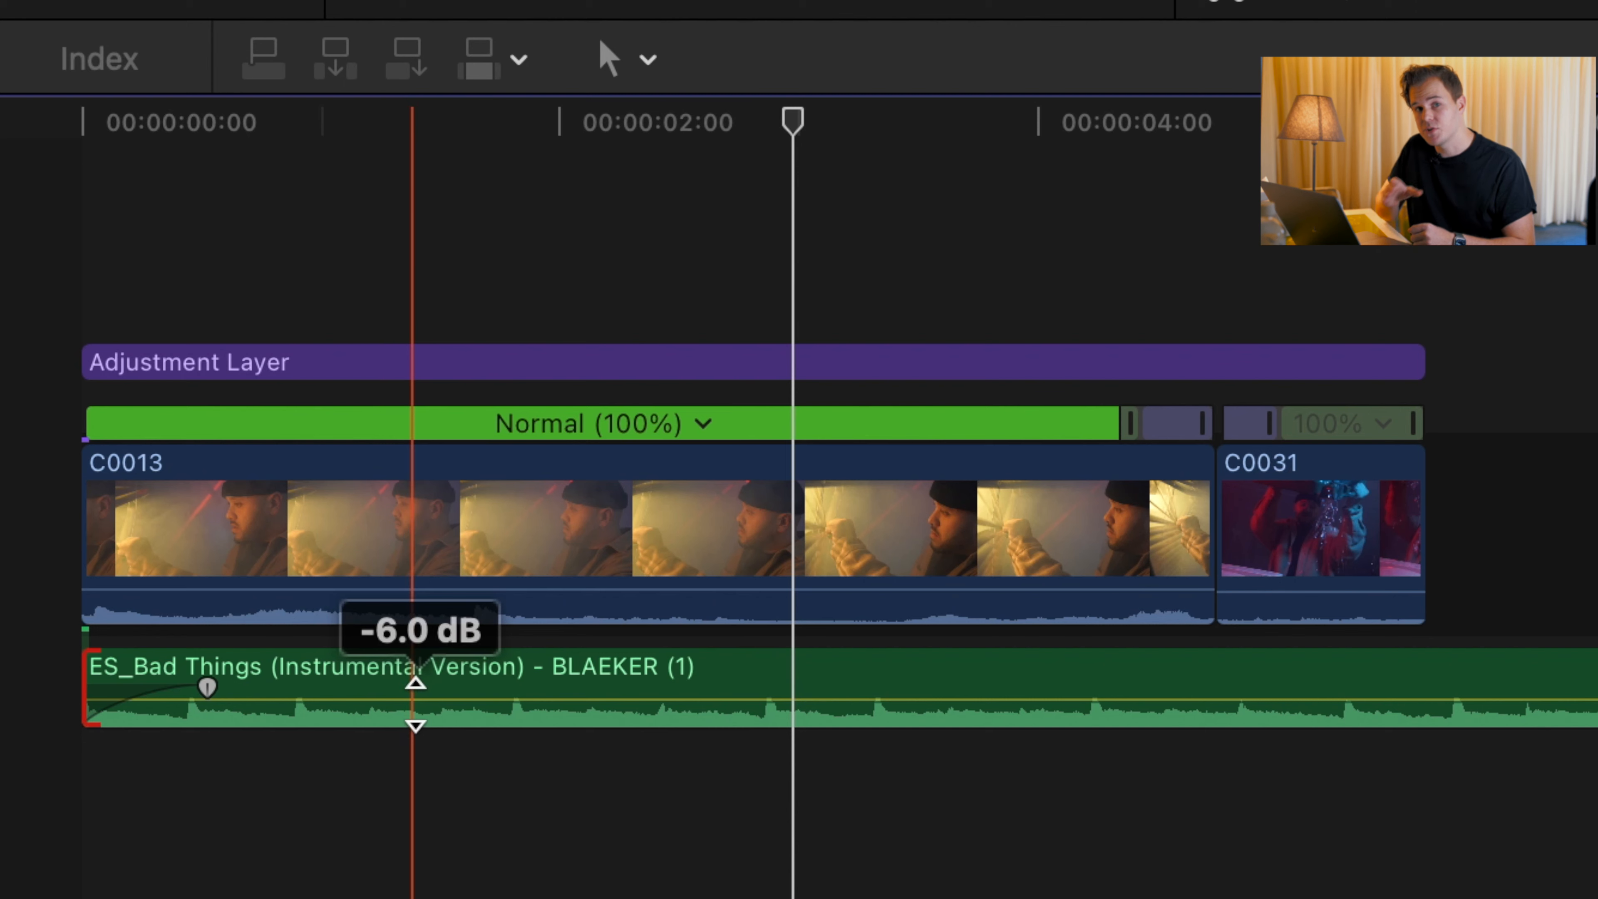
Step: Select a range of the music from about 1.5 to 3 seconds and lower the audio level within it
key(r)
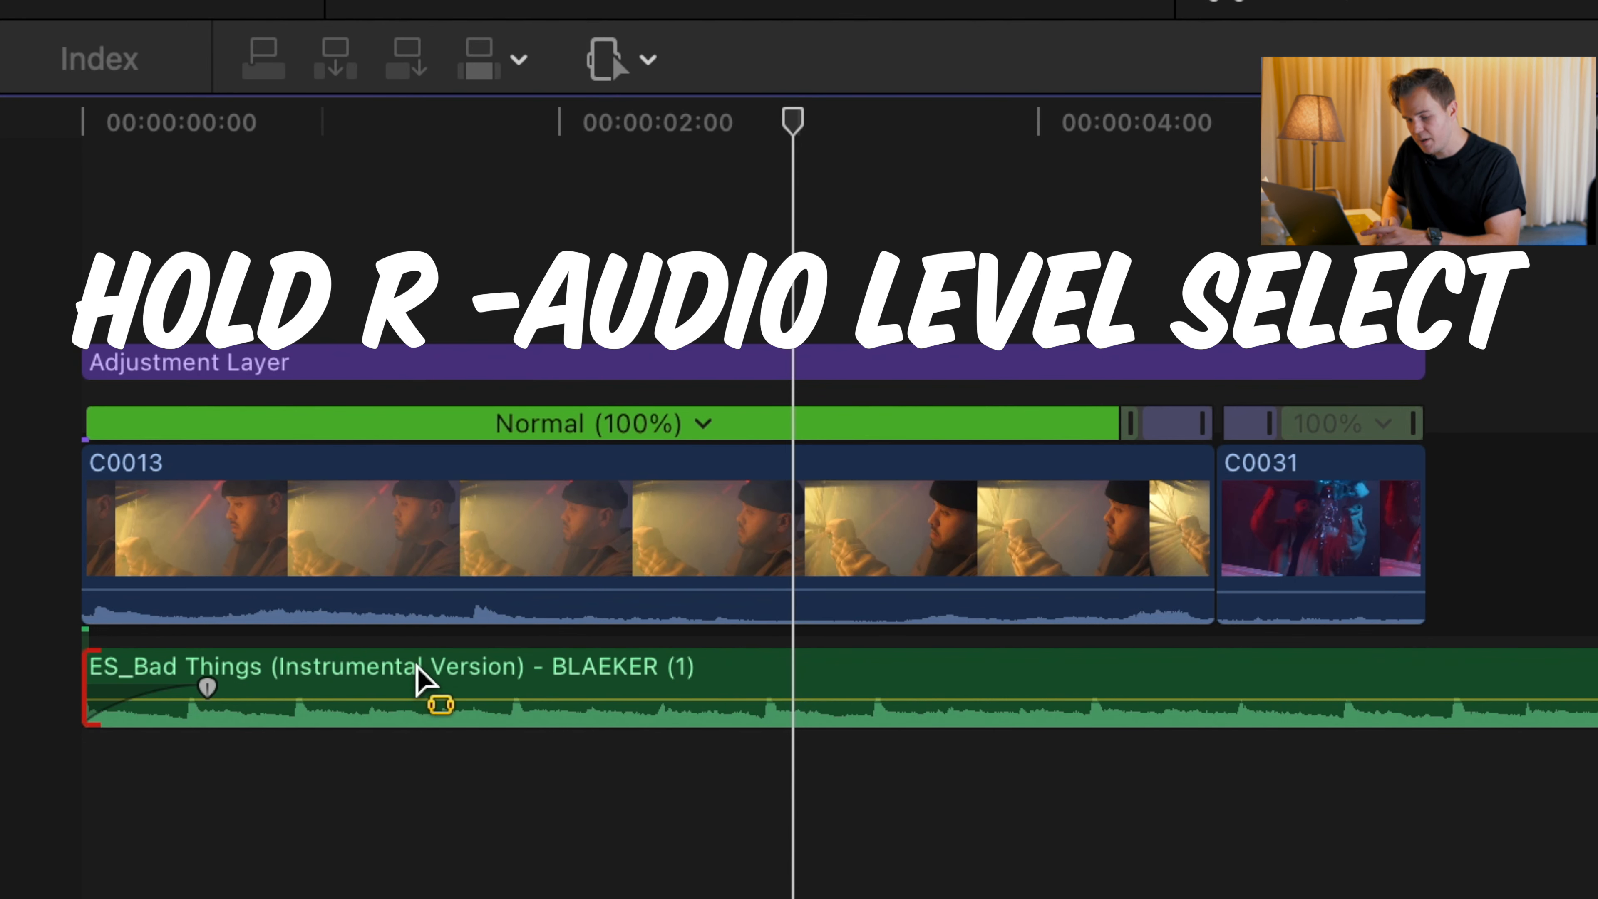
drag(439, 670, 796, 675)
drag(585, 700, 584, 713)
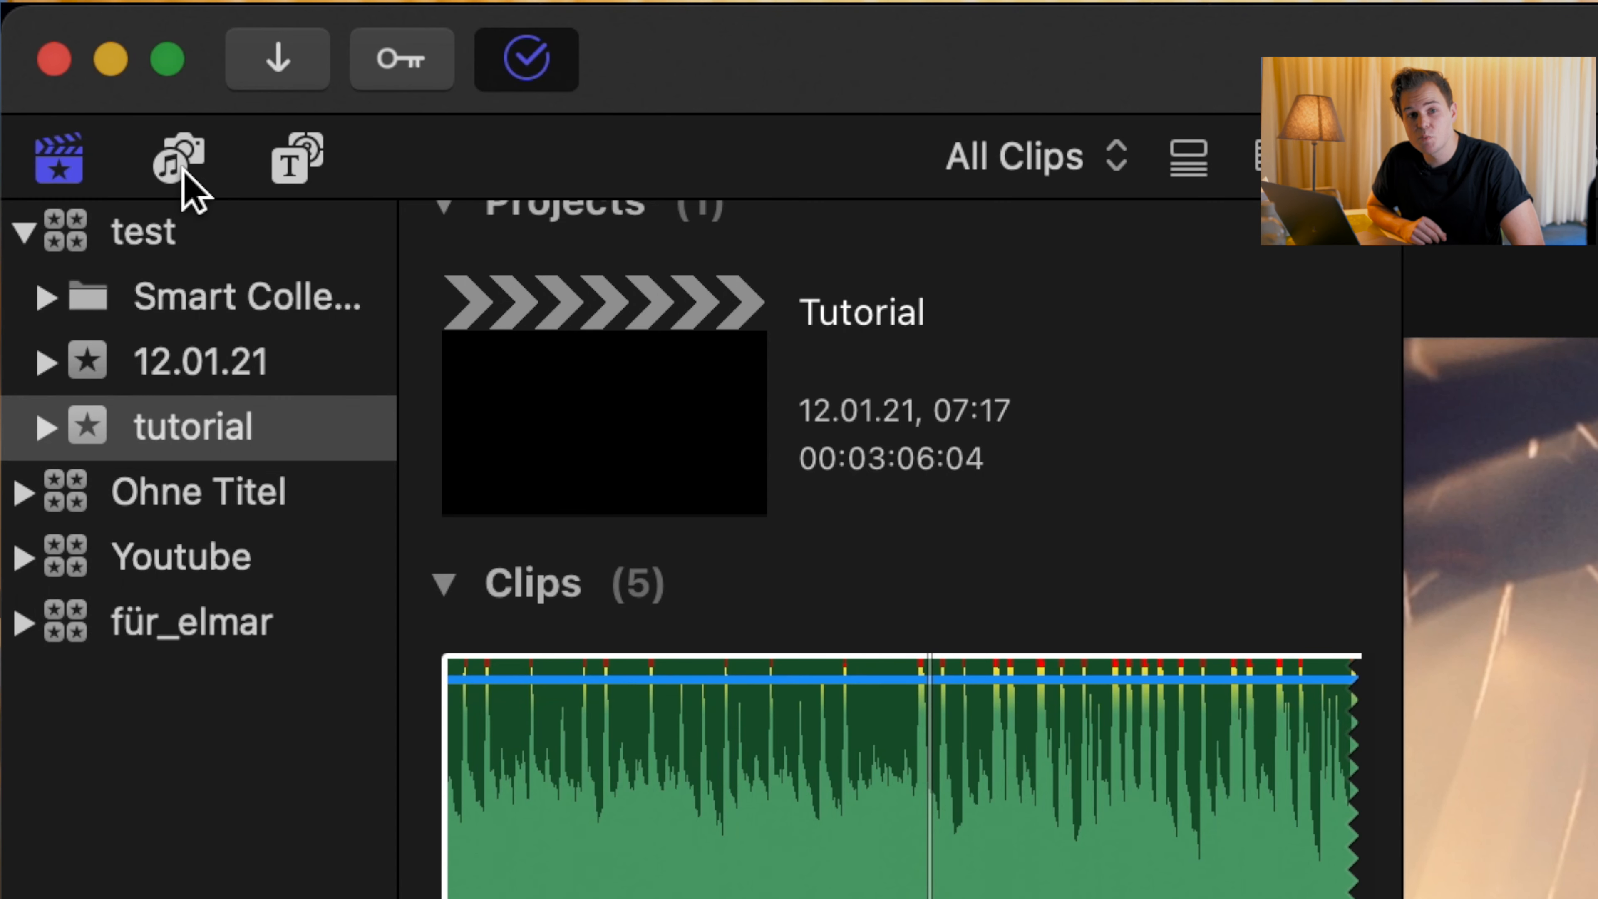
Step: Browse the Sound Effects library and place the 0:06 hard-surface footsteps effect beneath the clips in the timeline
click(179, 158)
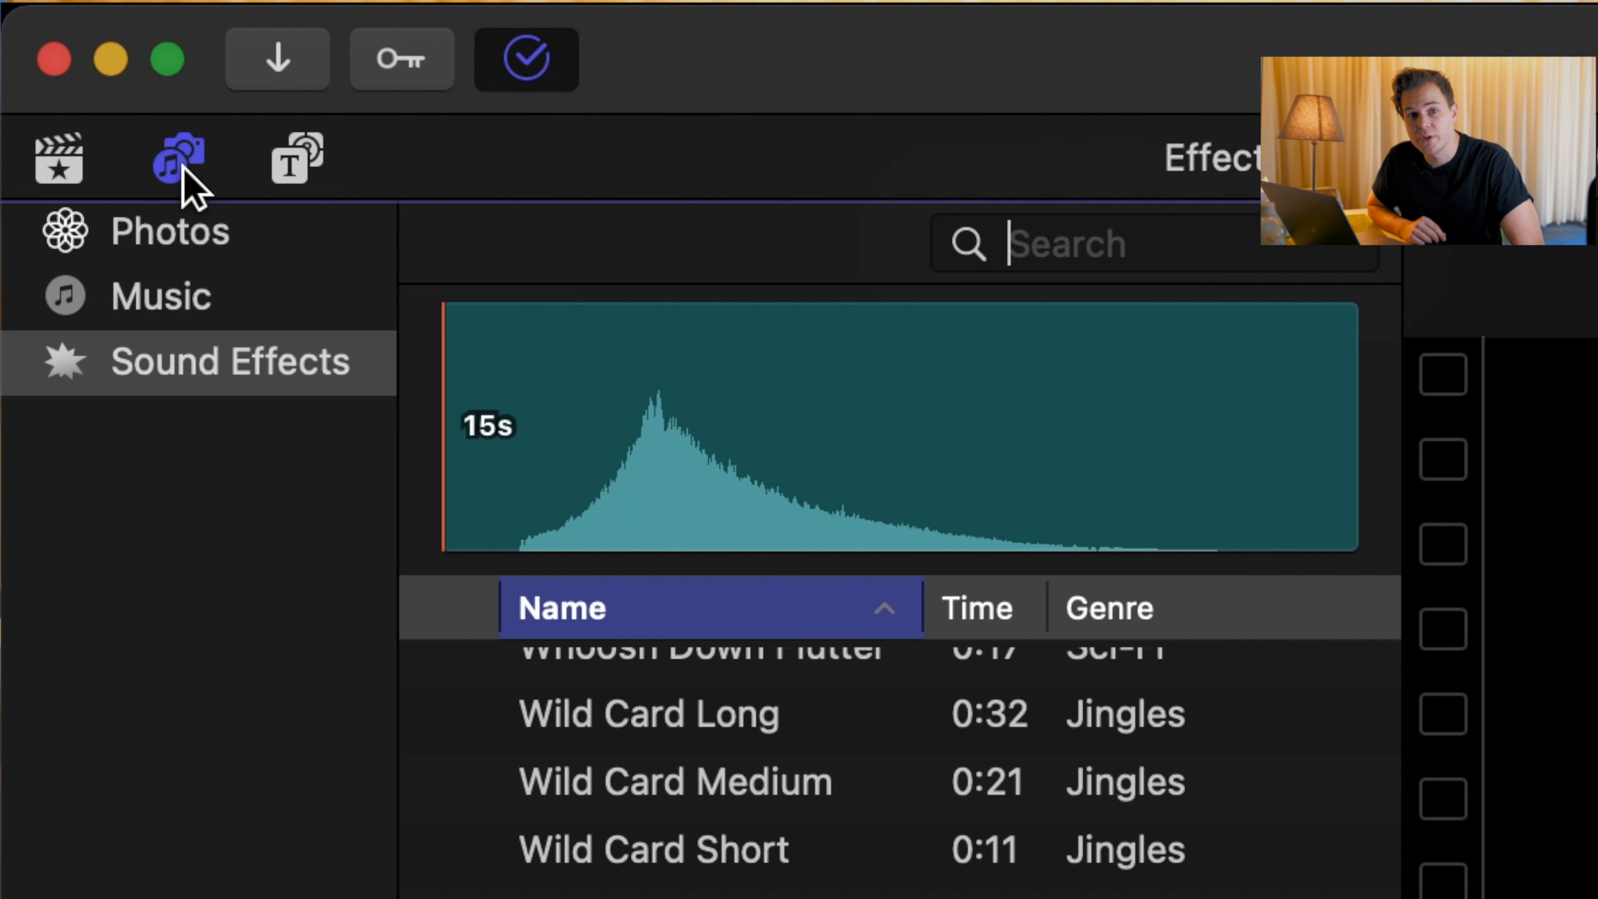
scroll(818, 781, down, 10)
scroll(264, 464, up, 10)
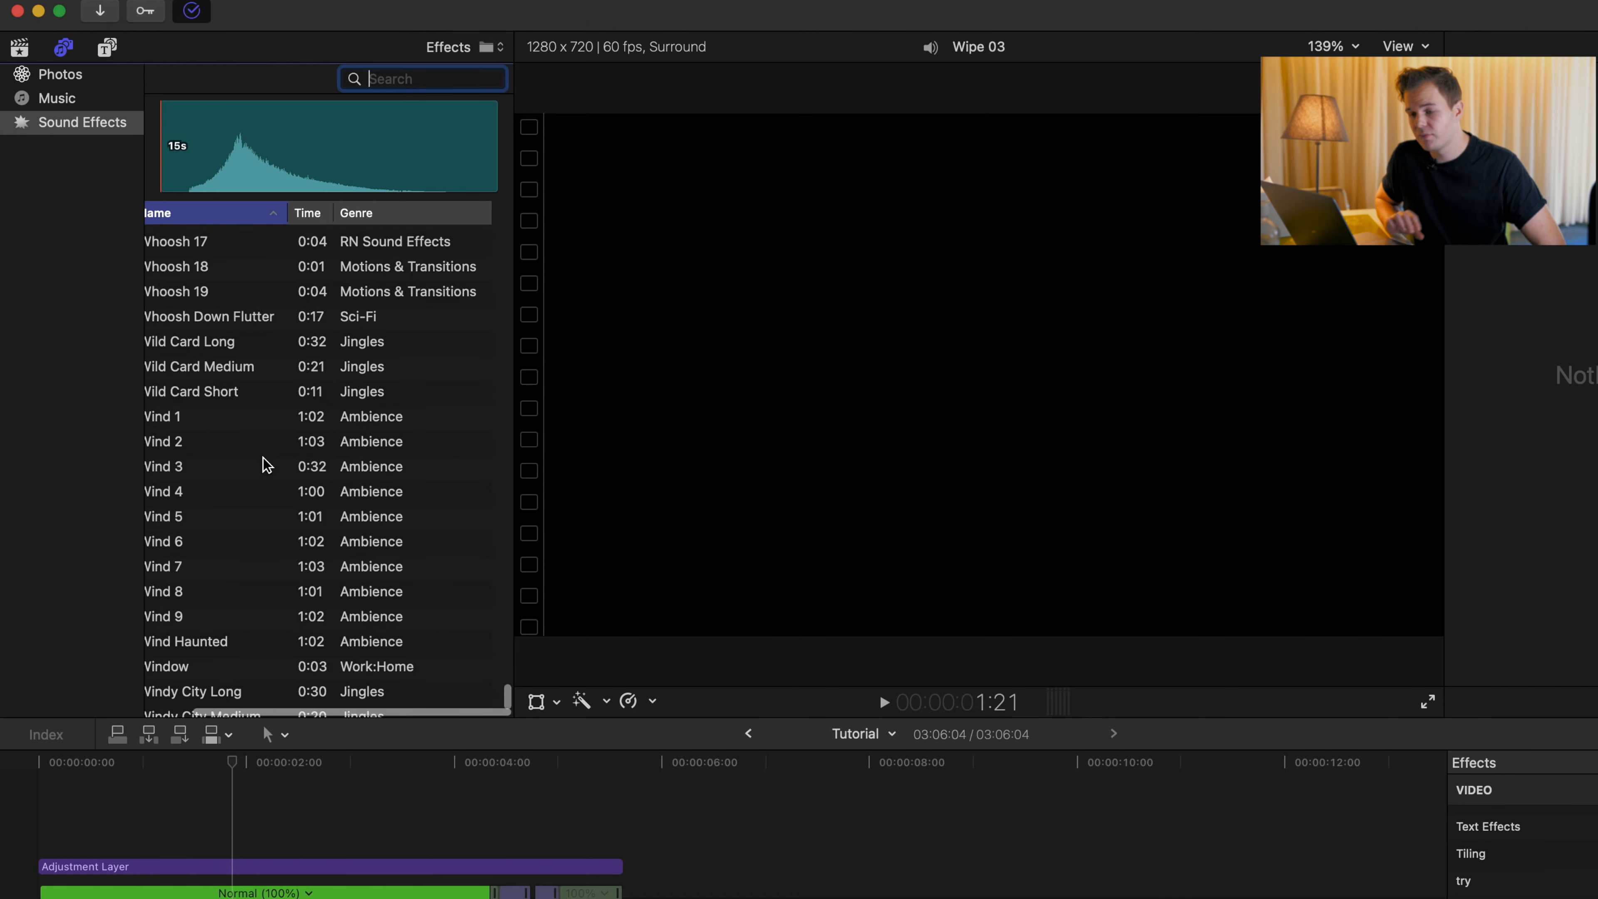
scroll(265, 465, up, 10)
scroll(264, 464, up, 15)
scroll(264, 464, up, 15)
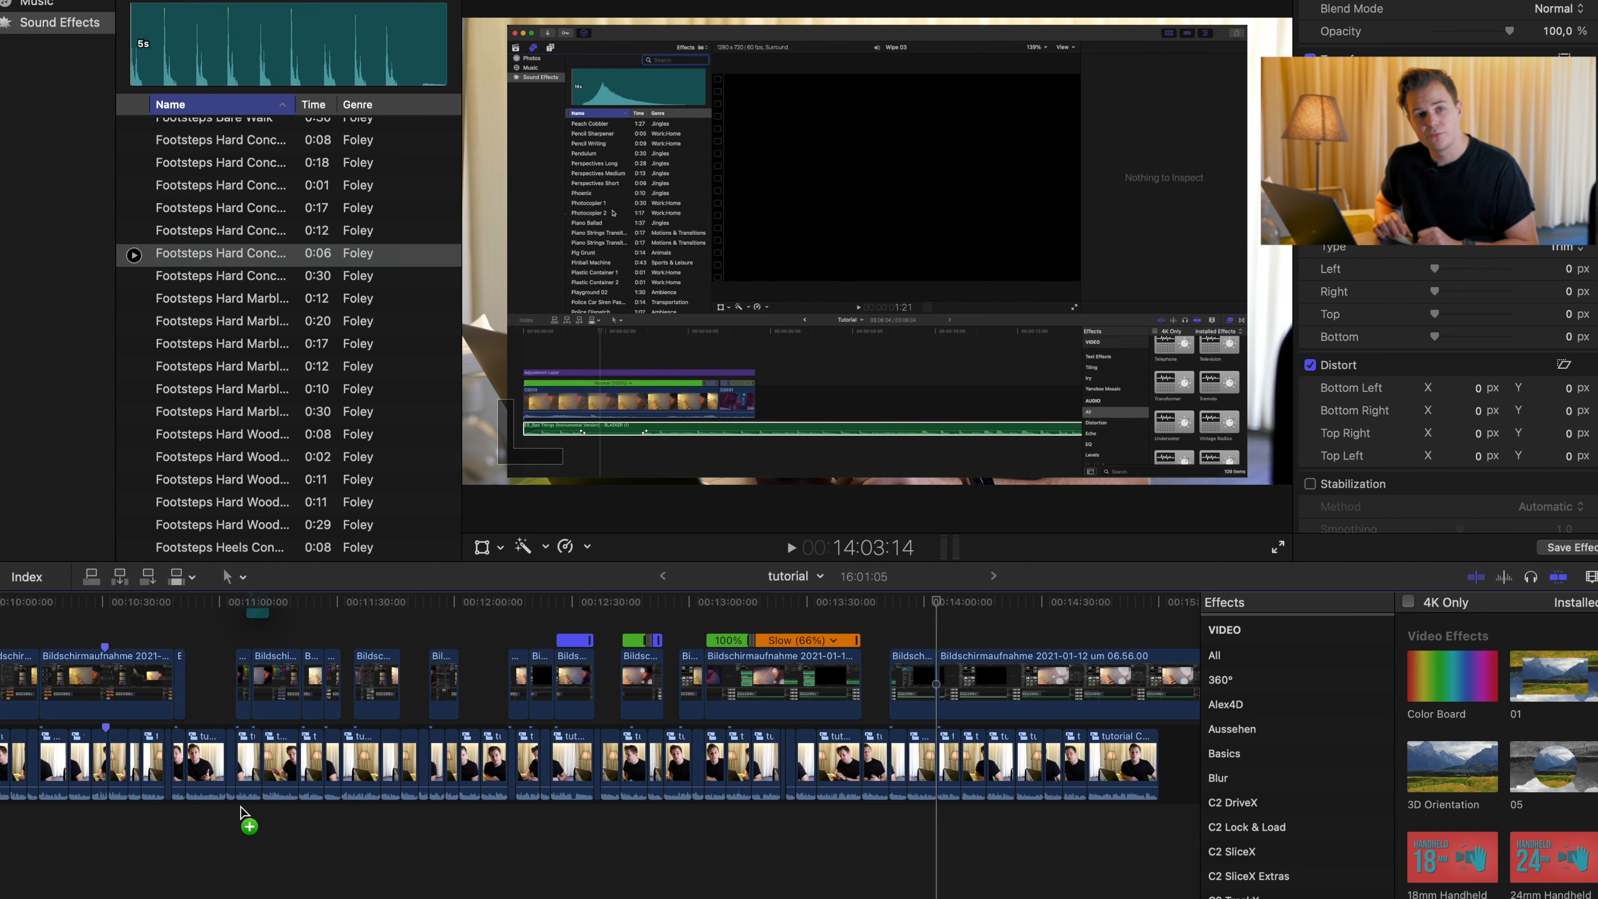
drag(241, 812, 246, 833)
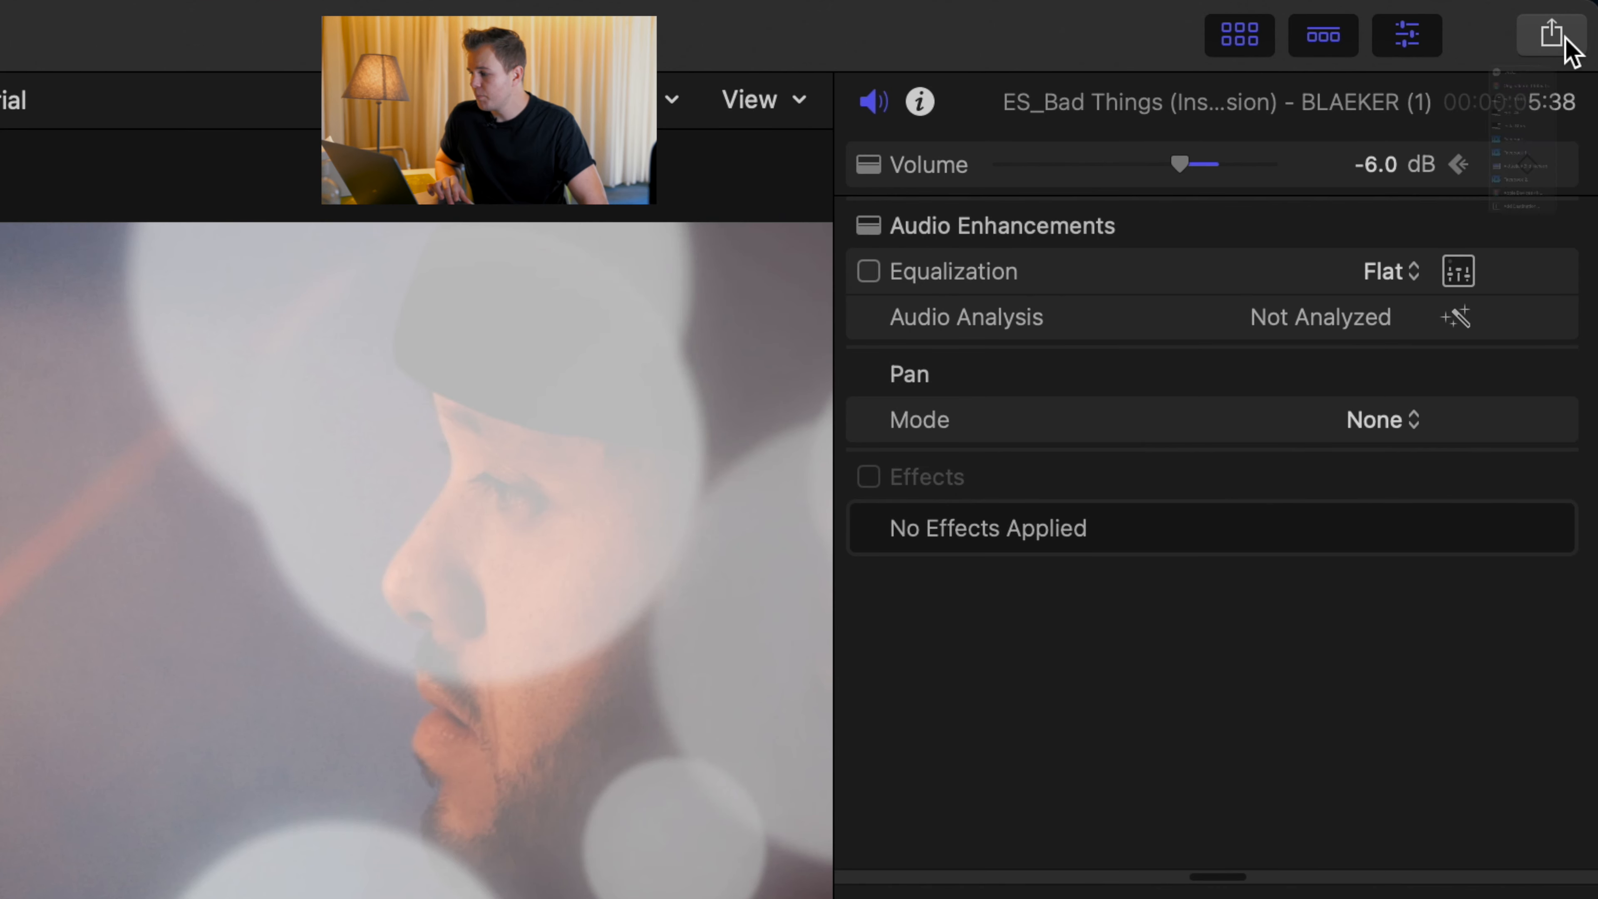
Step: Start a share of the Tutorial project with the Echt 4k destination and show its export settings
click(1552, 34)
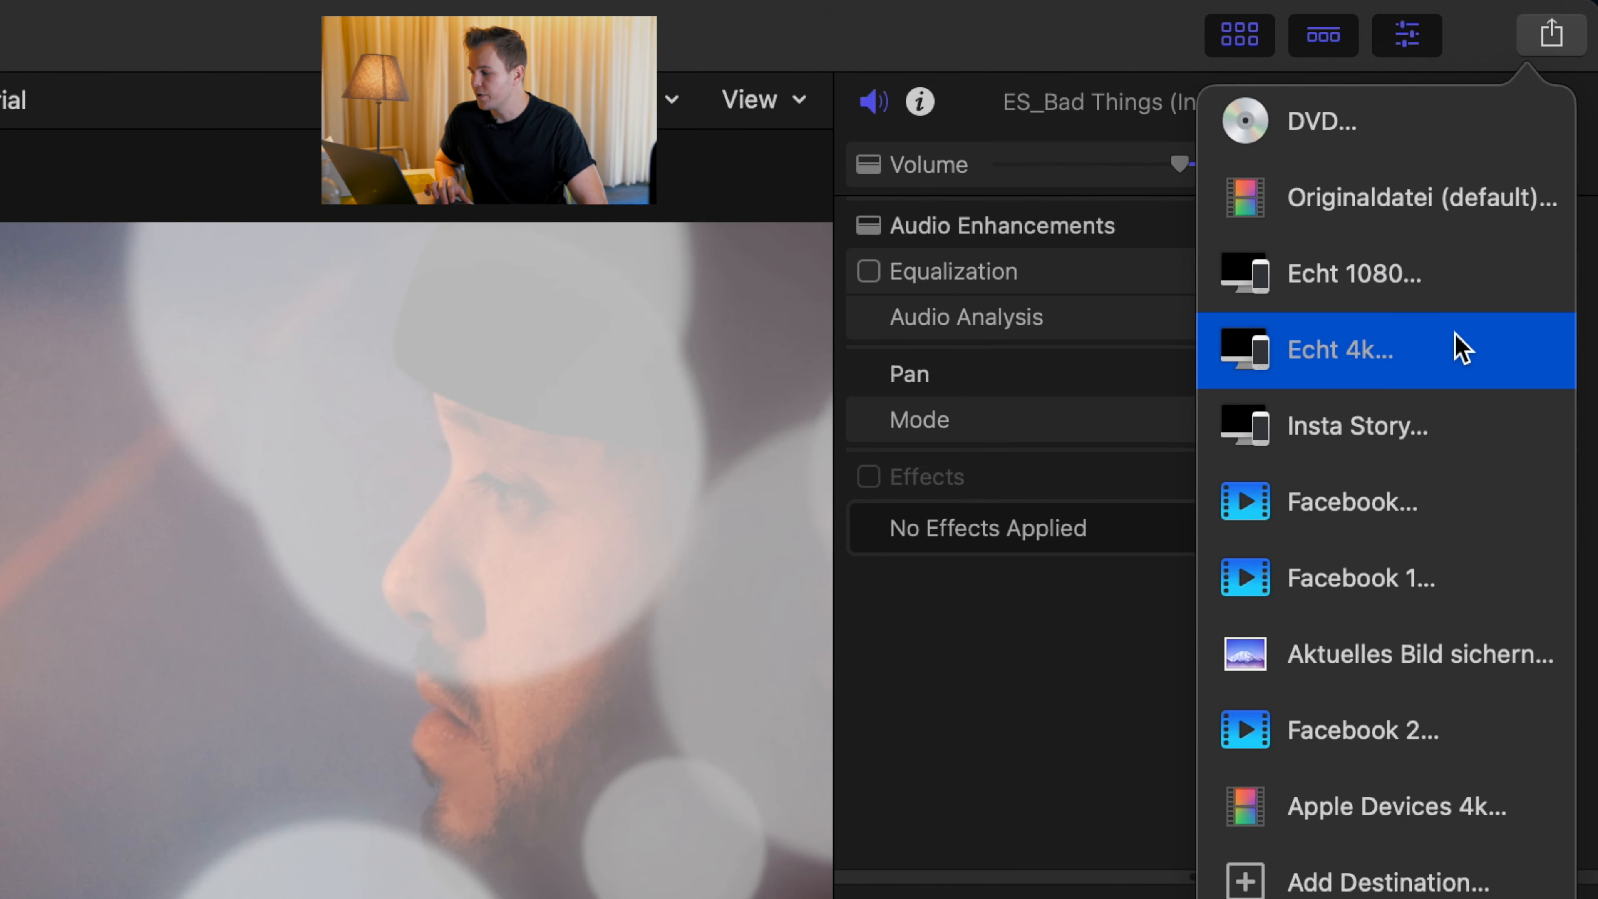
click(1461, 348)
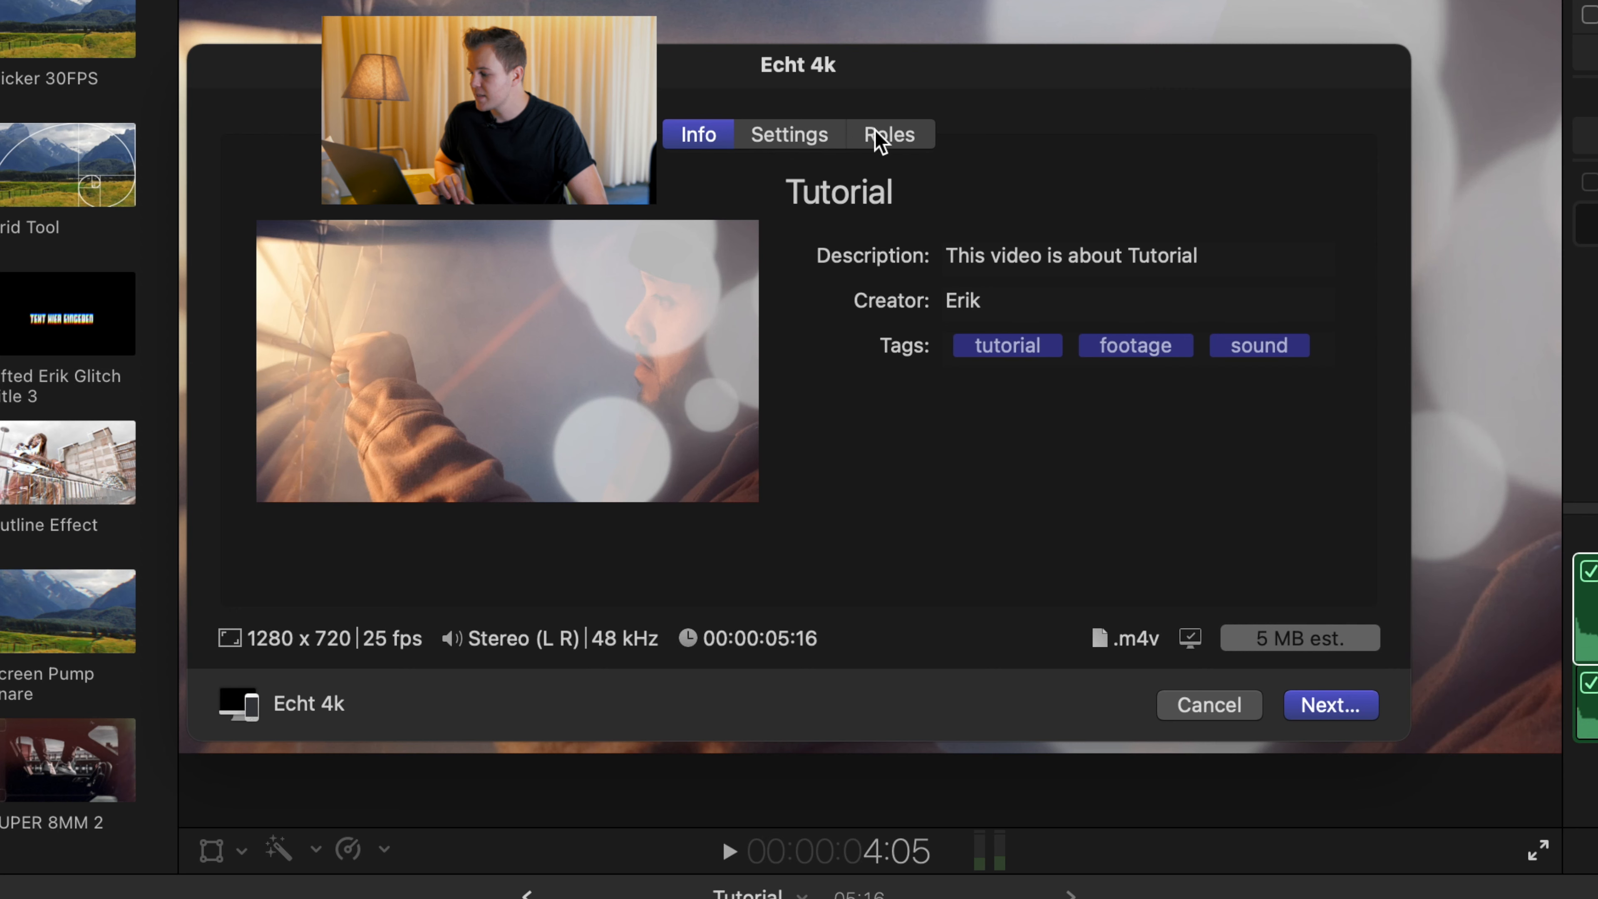
click(794, 143)
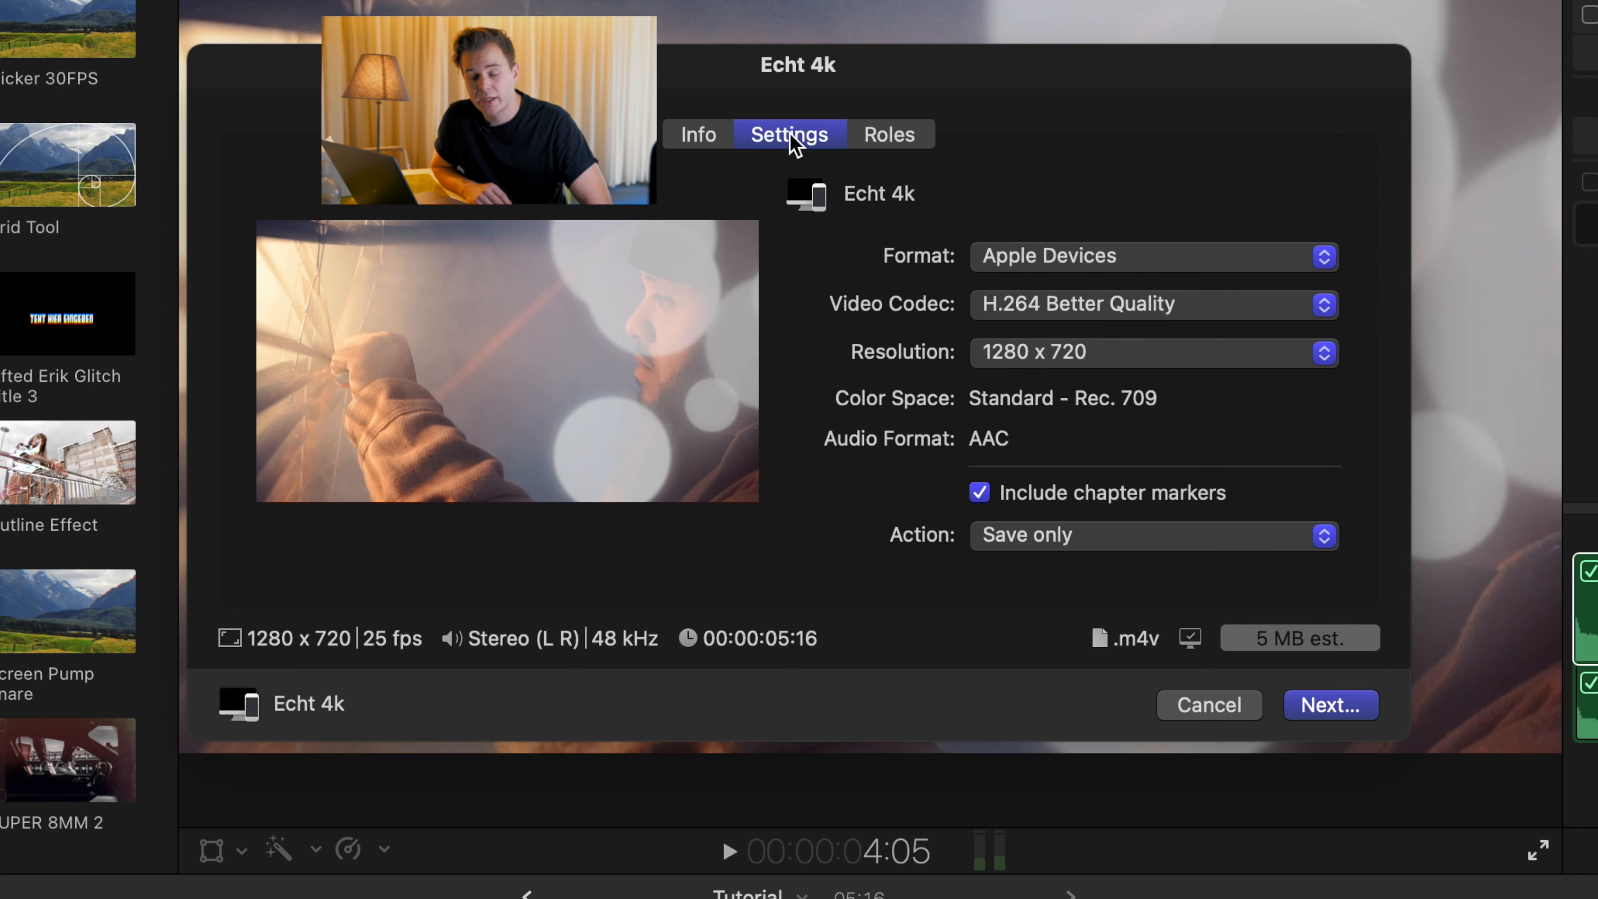
Step: Set the export resolution to 3840 x 2160 and keep Apple Devices as the format
click(1095, 356)
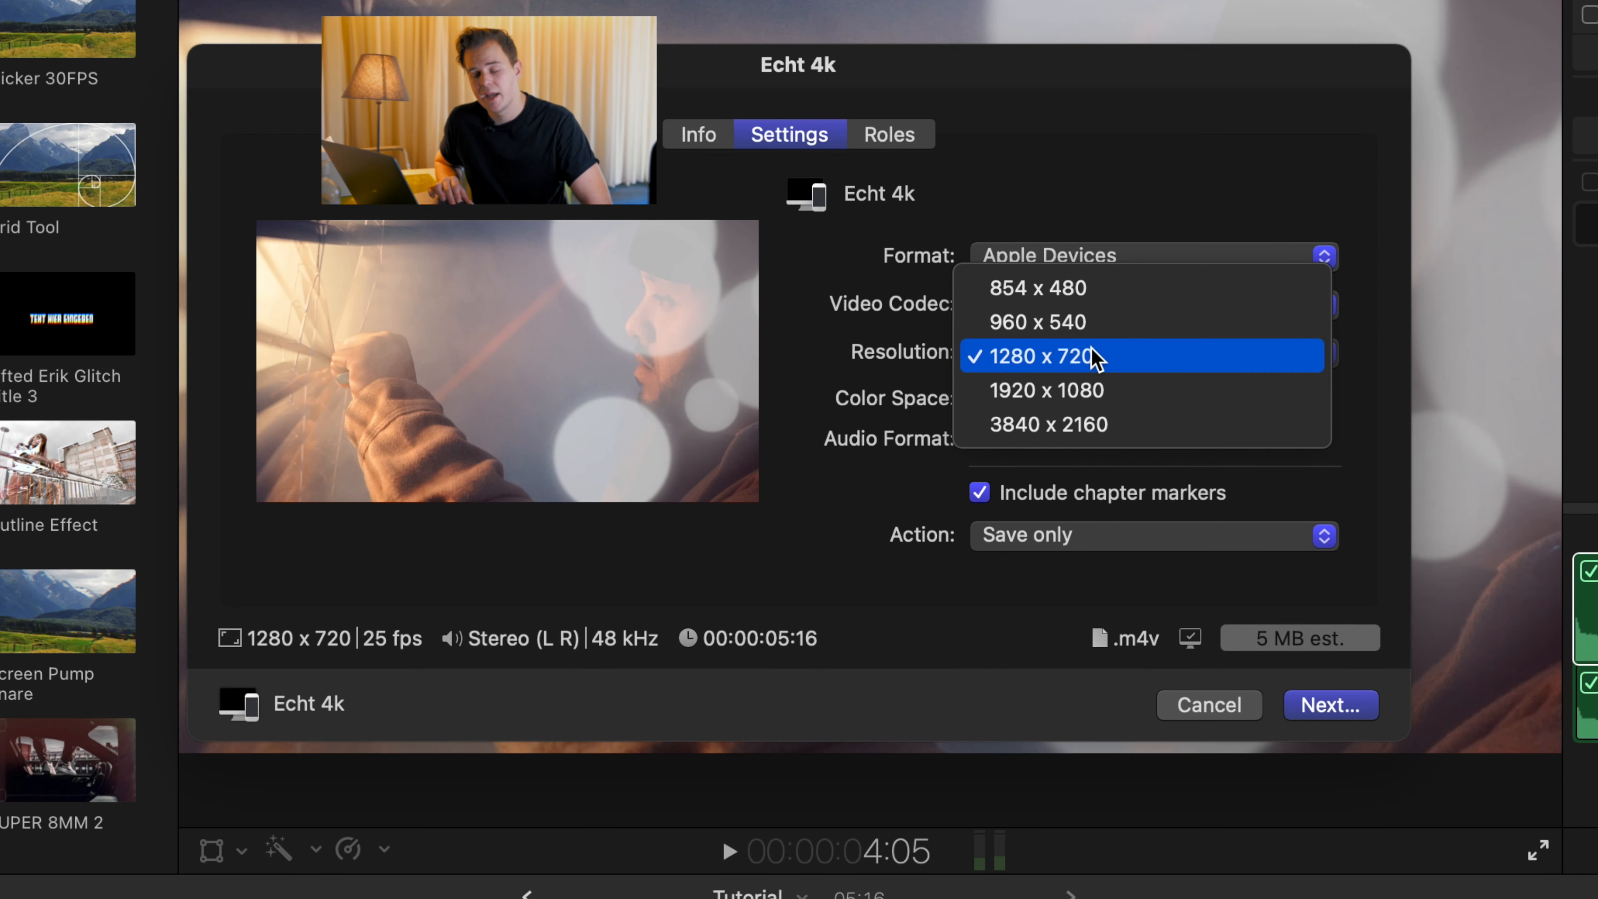
click(1097, 432)
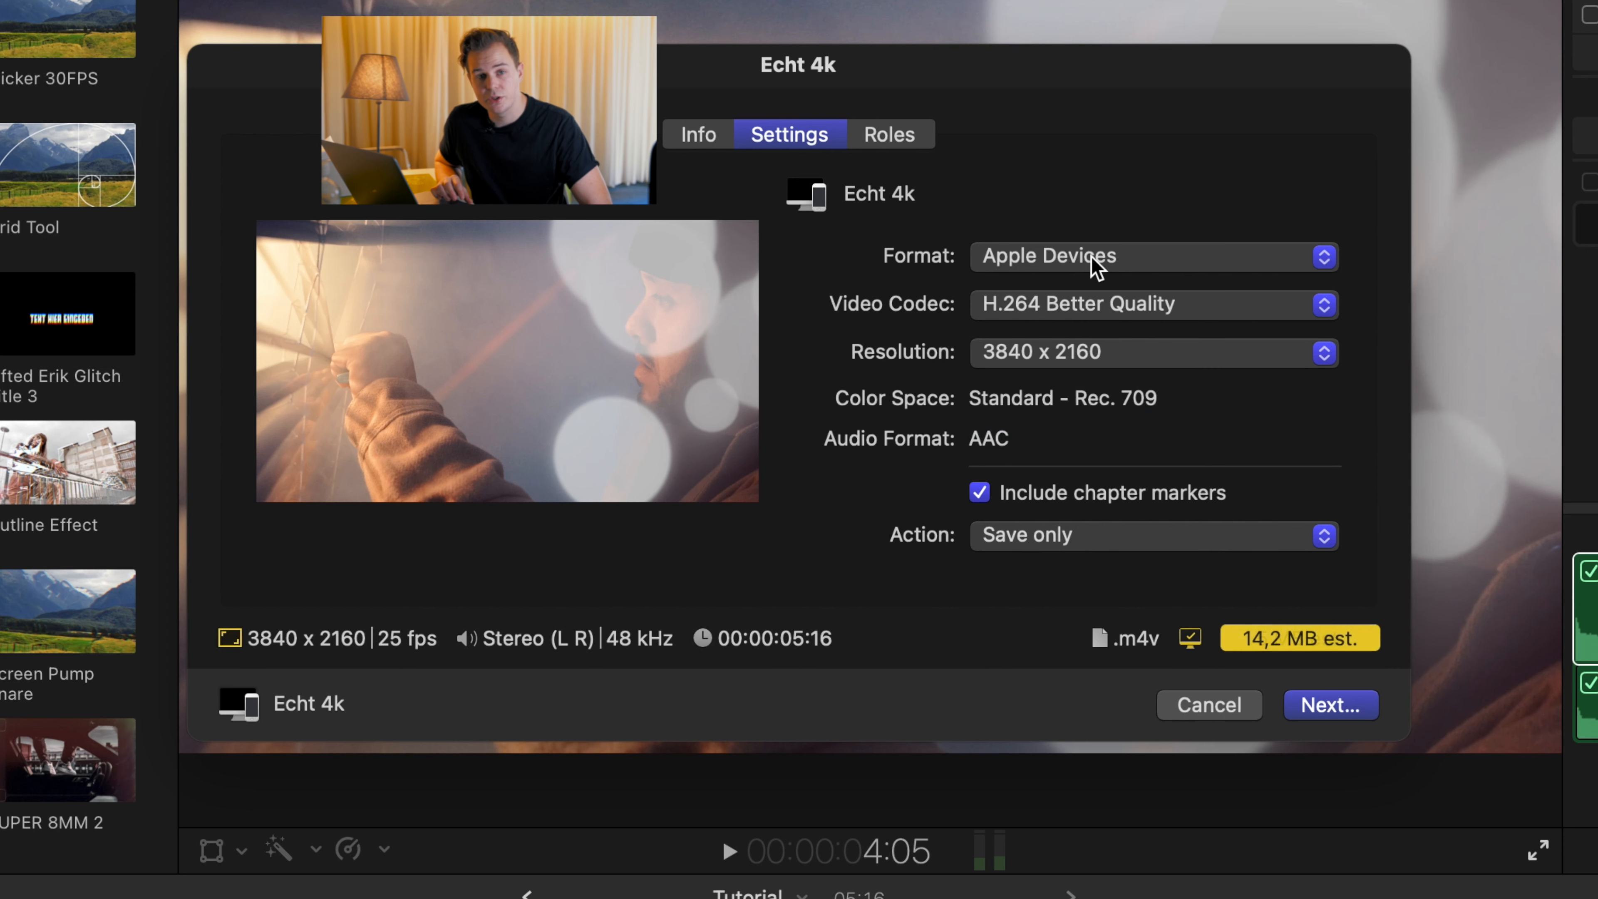
click(1096, 258)
click(1089, 256)
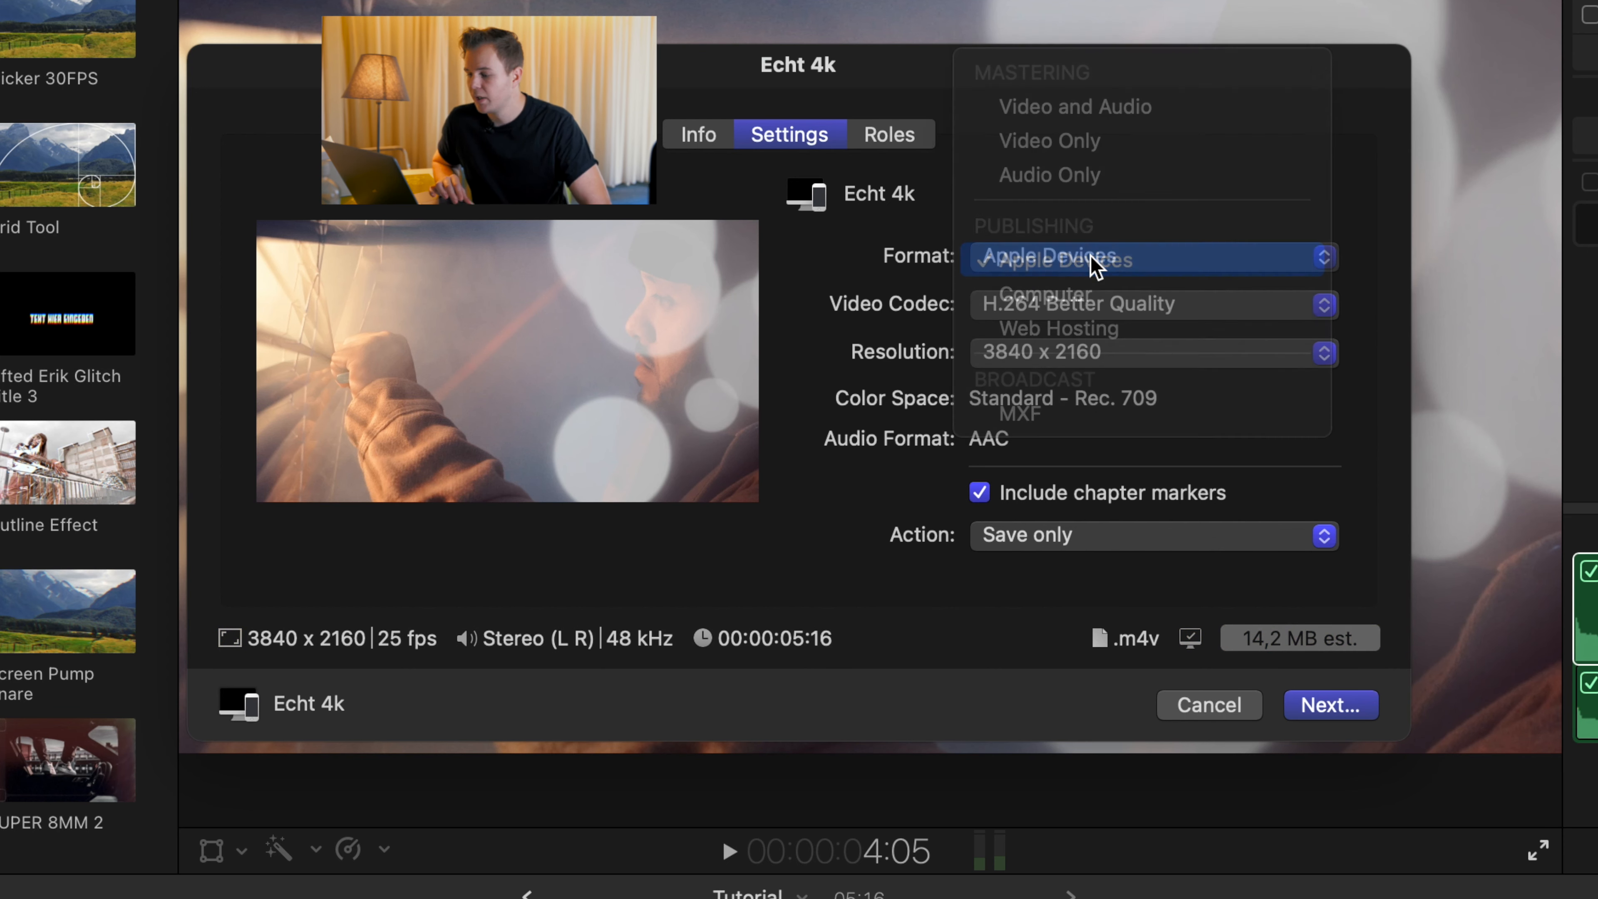
Step: Keep H.264 Better Quality as the export's video codec and proceed to choosing the file name and save location
click(1091, 302)
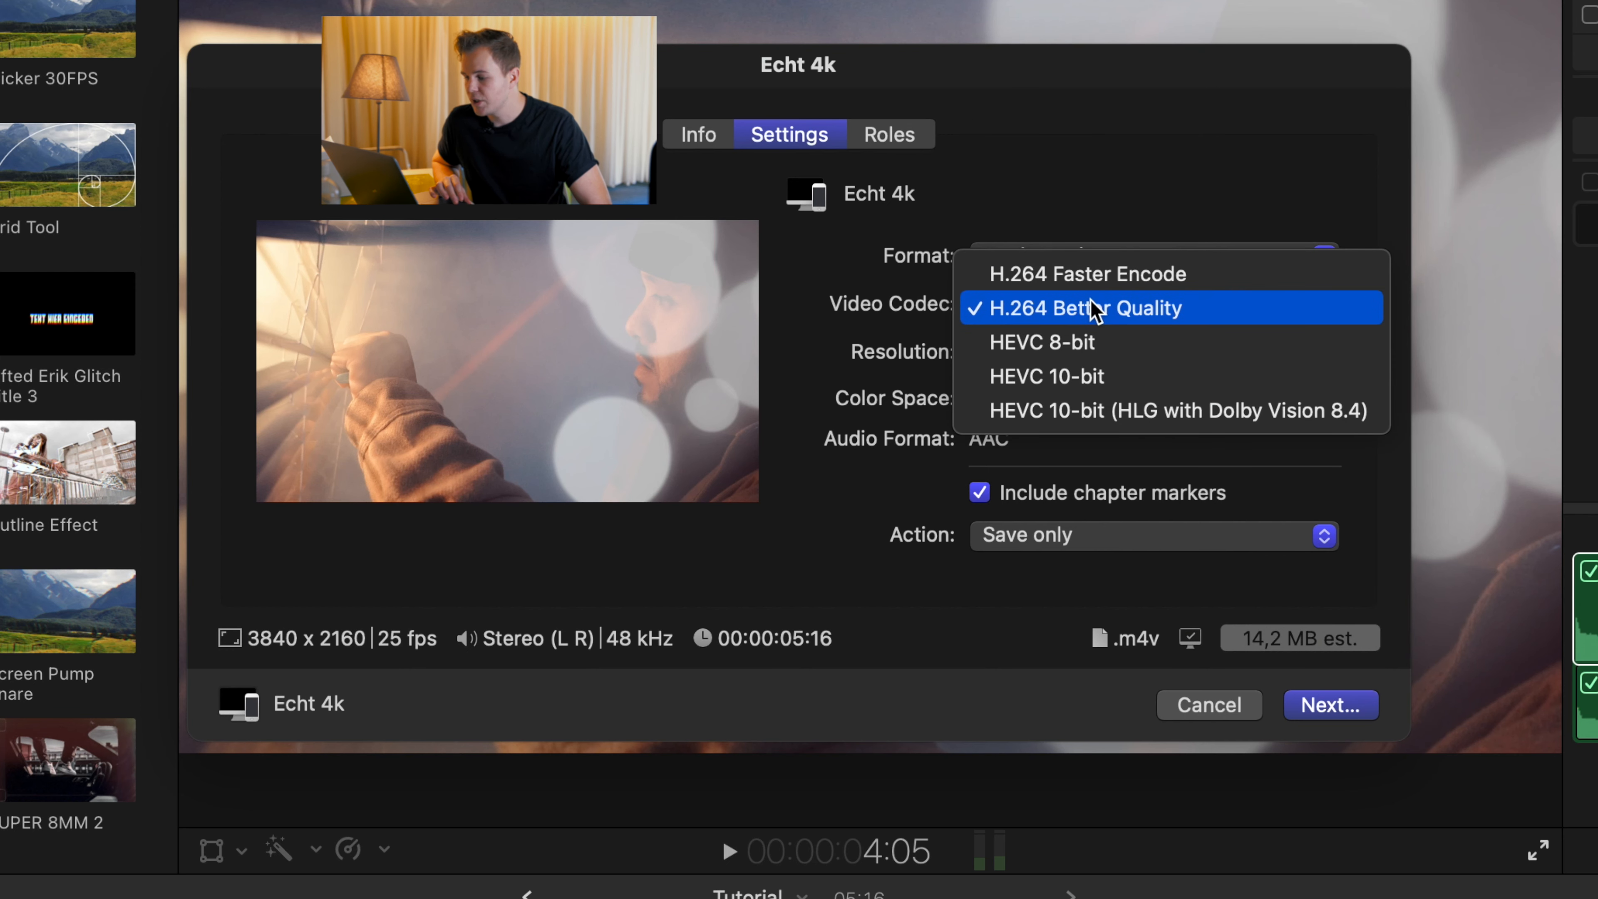
click(1091, 299)
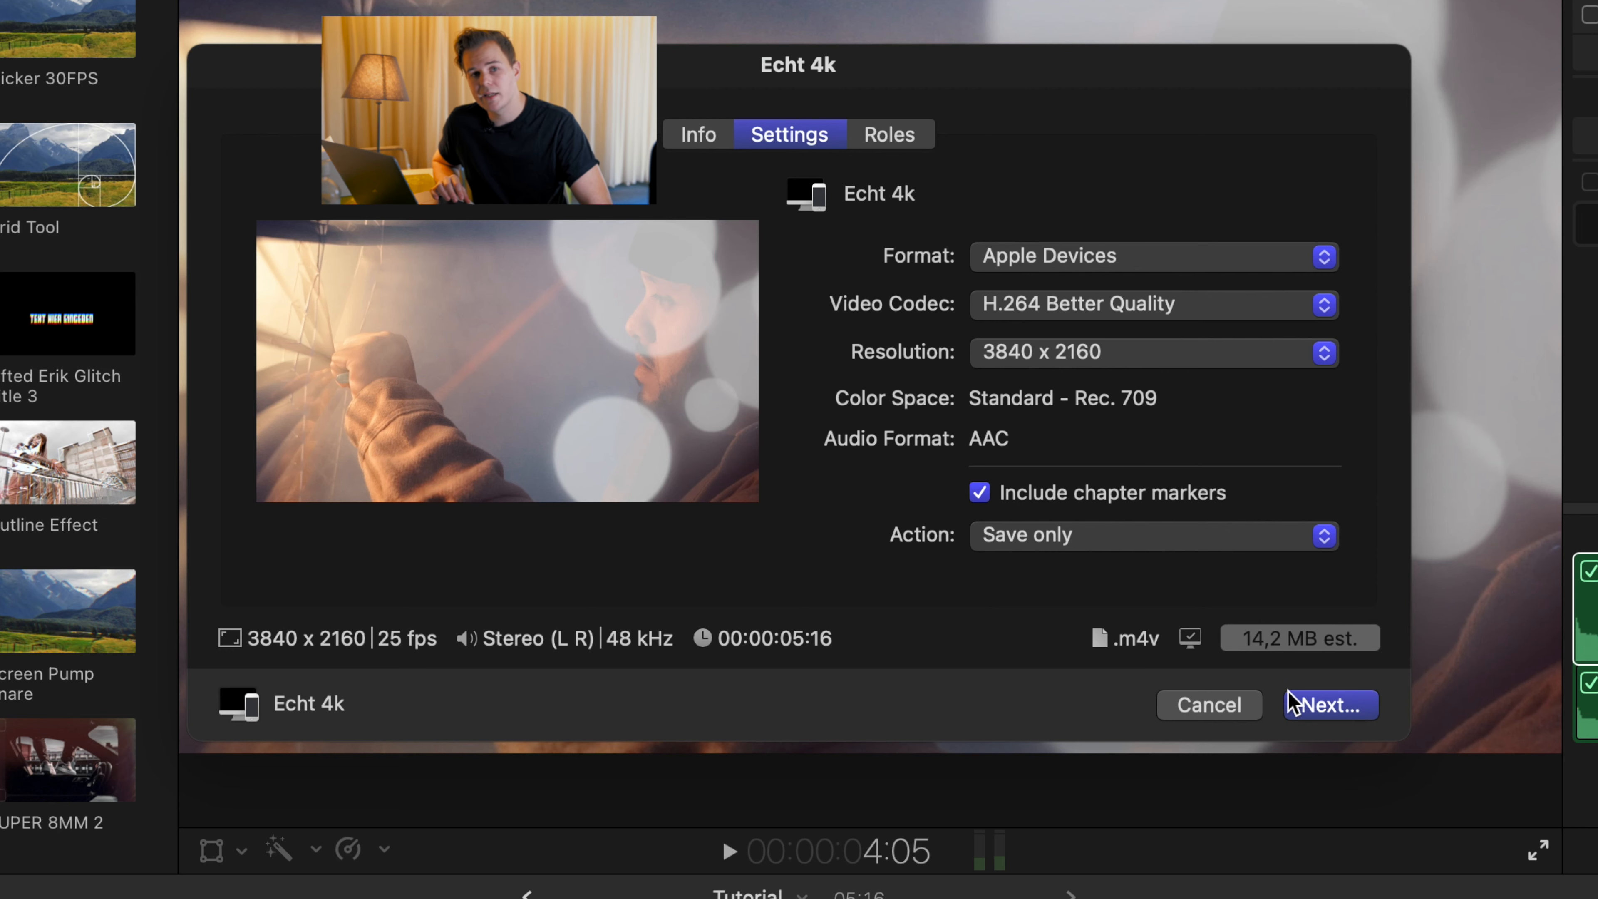
click(1310, 707)
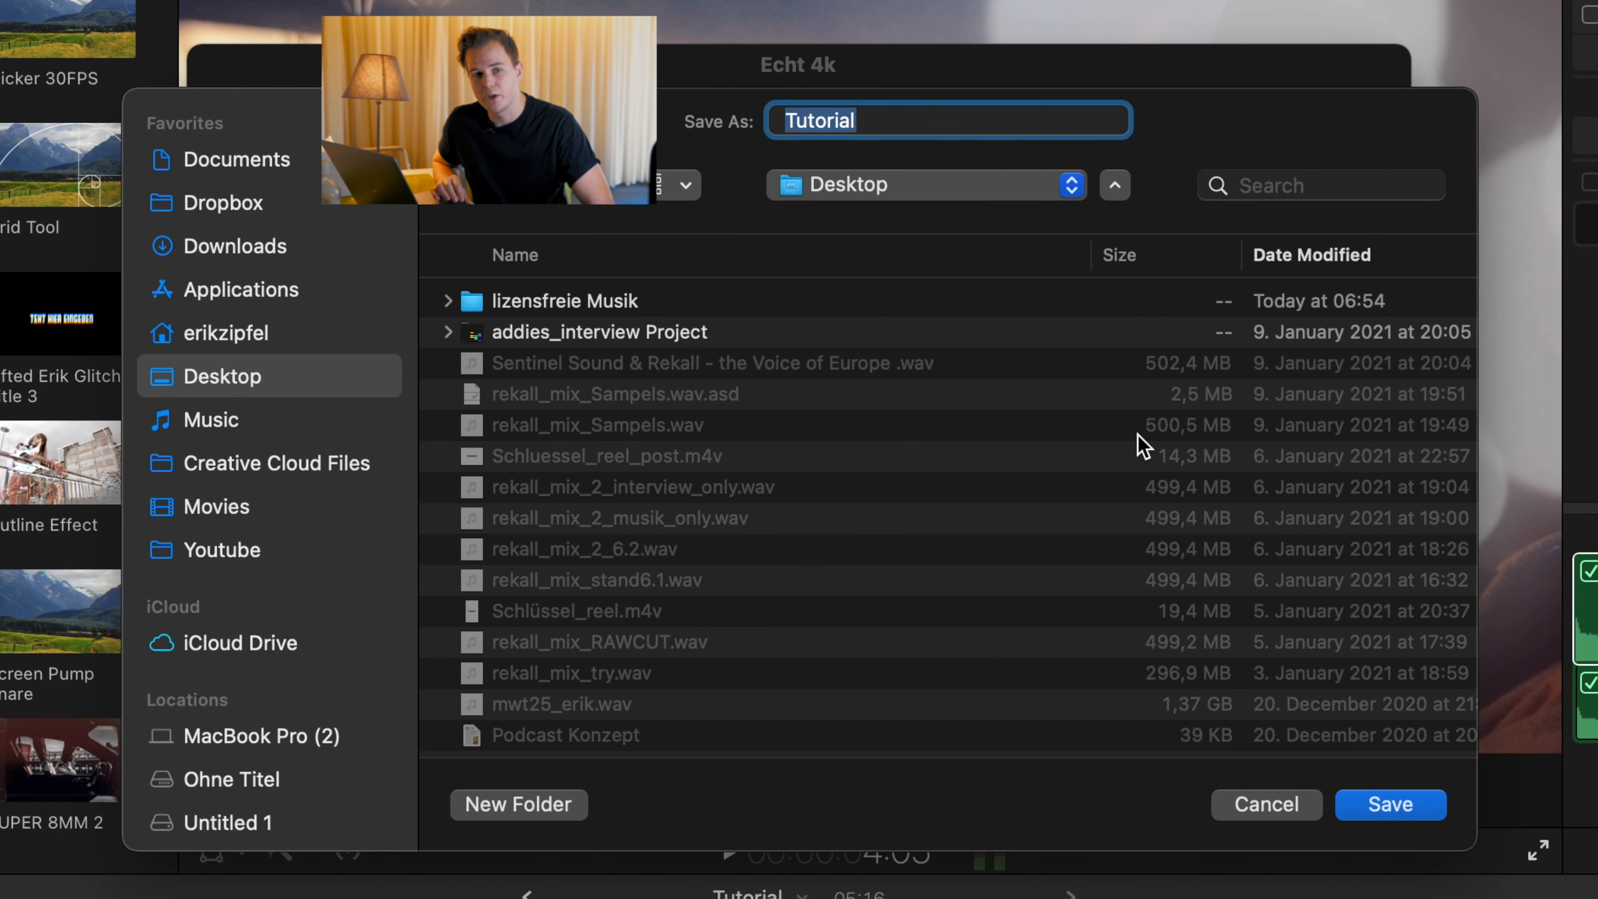